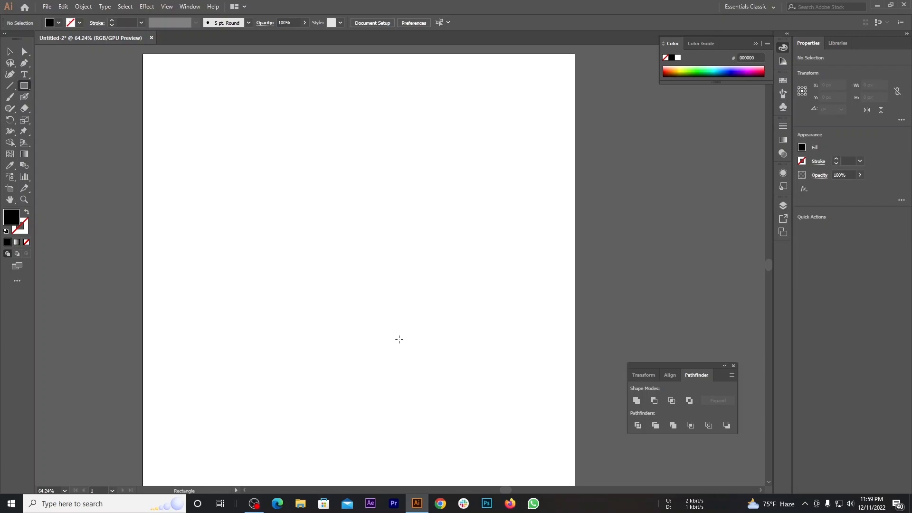
Draw a rectangle about 295 × 243 px and give it a 30 pt black stroke with no fill.
mouse_move(235, 134)
mouse_down()
mouse_move(366, 229)
mouse_move(362, 238)
mouse_up()
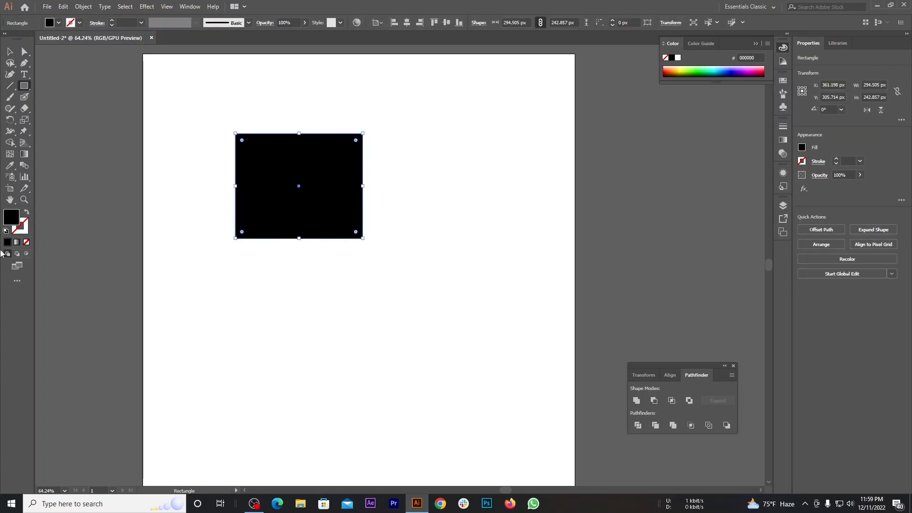
click(27, 214)
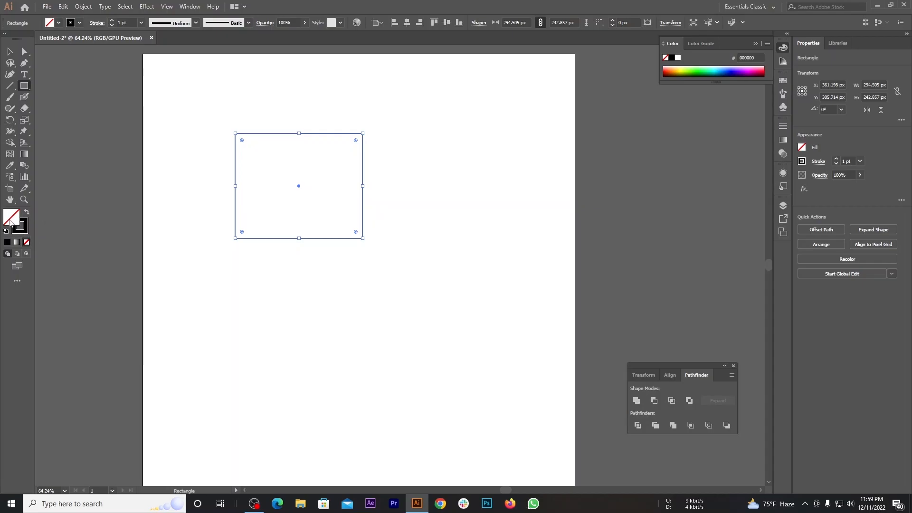
click(9, 51)
click(125, 22)
text(25)
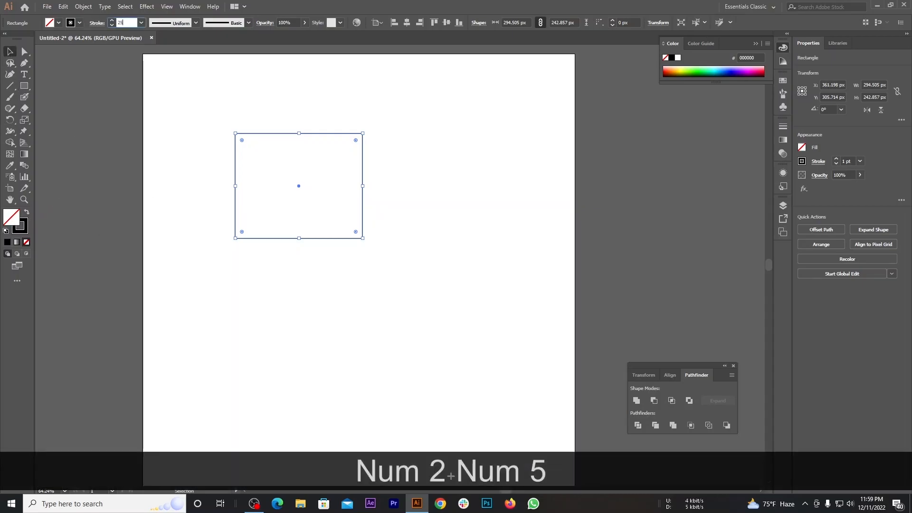
key(Return)
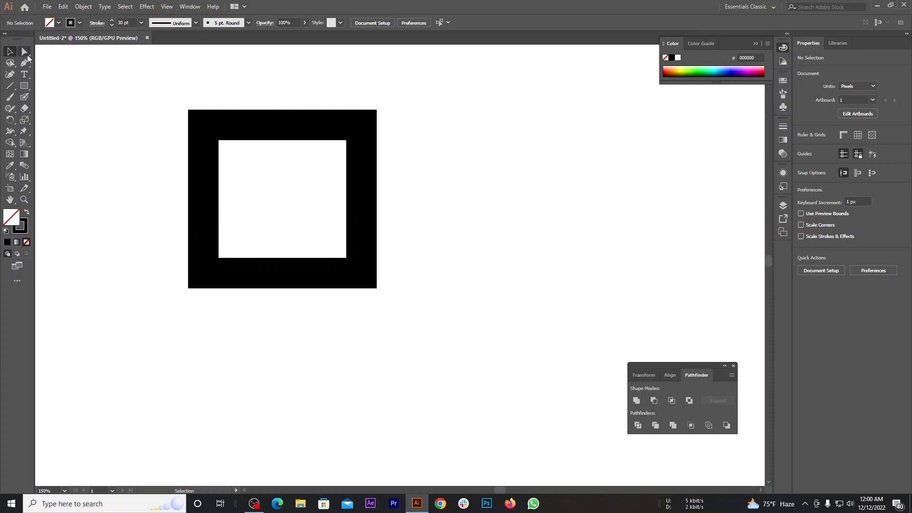
Fully round the rectangle's two right-hand corners so that it forms a letter D.
key(a)
drag(326, 82, 454, 367)
drag(355, 131, 204, 230)
click(511, 231)
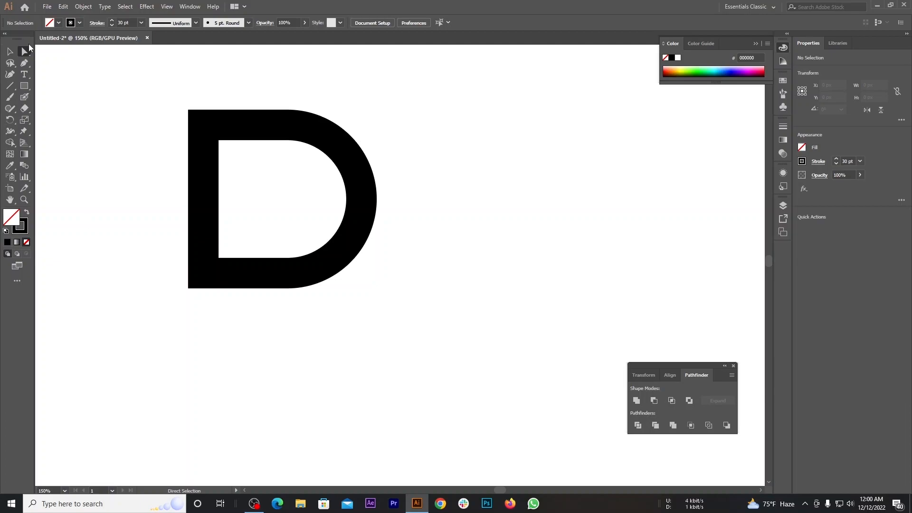
Duplicate the D straight below itself so the two overlapping shapes form a letter B.
key(v)
drag(214, 80, 313, 163)
drag(271, 126, 267, 273)
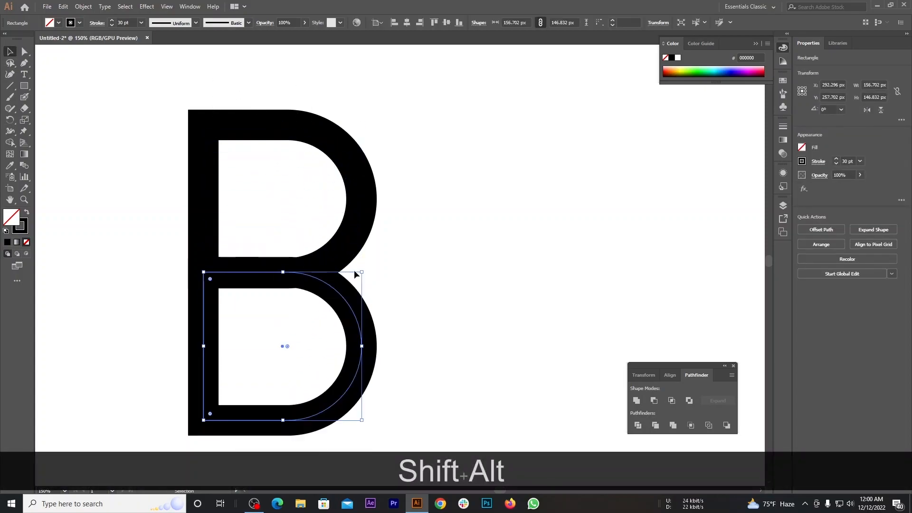
click(511, 270)
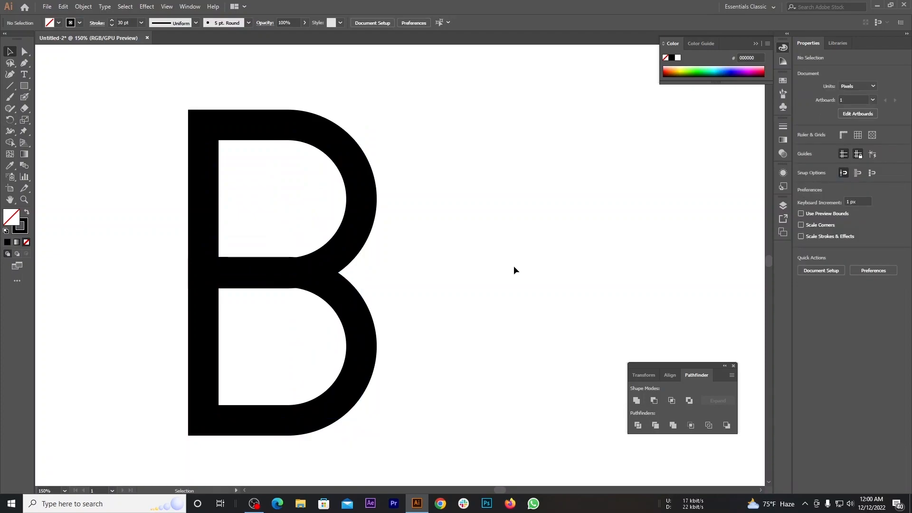
Delete the lower D copy and draw a vertical line down from the D's left edge to form a P.
drag(449, 313, 298, 374)
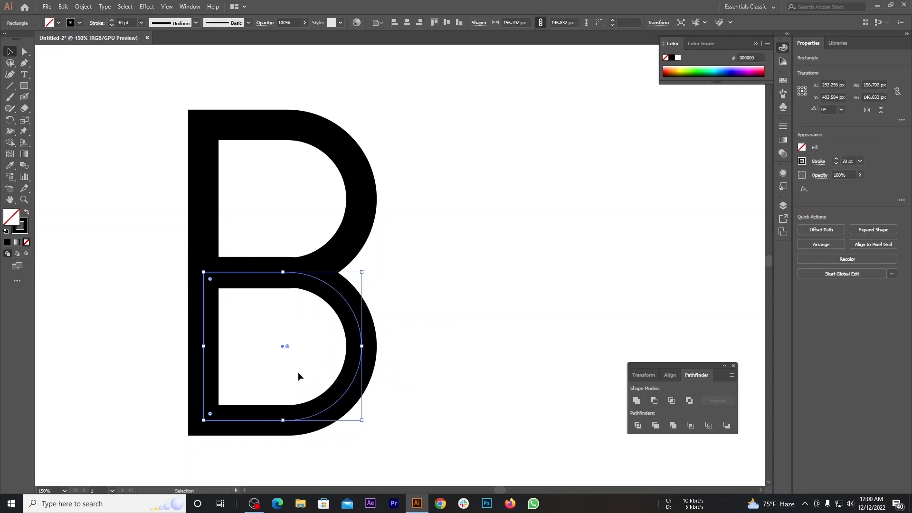
key(BackSpace)
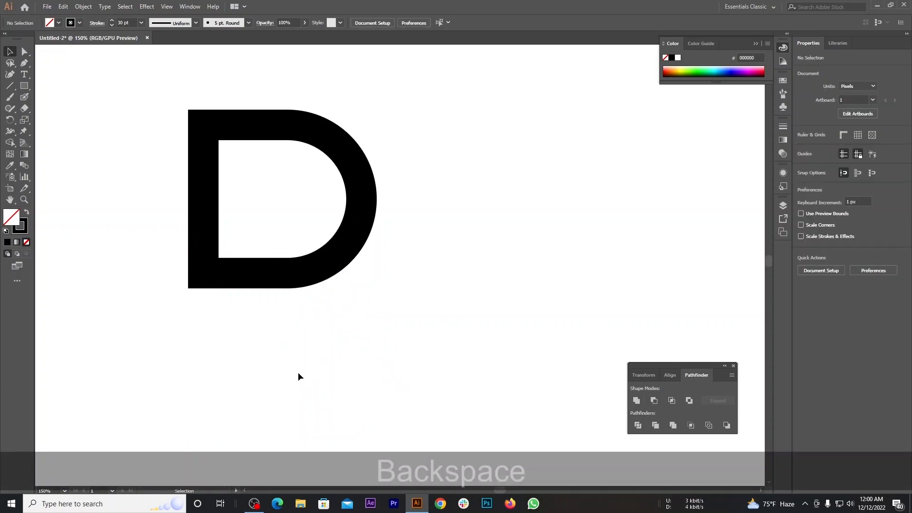
click(10, 87)
drag(204, 265, 203, 384)
click(10, 52)
click(119, 159)
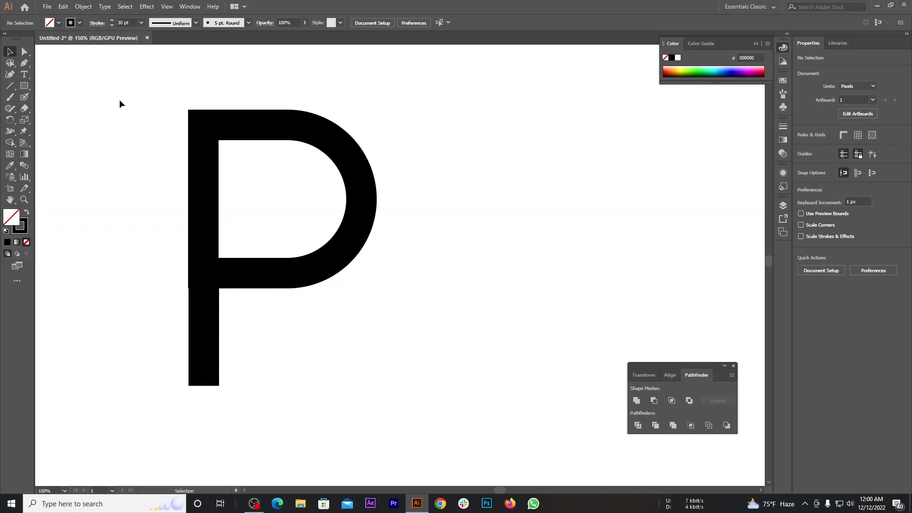
Try reflecting the whole P across the vertical axis, and undo the reflection.
drag(120, 93, 163, 140)
drag(129, 84, 441, 416)
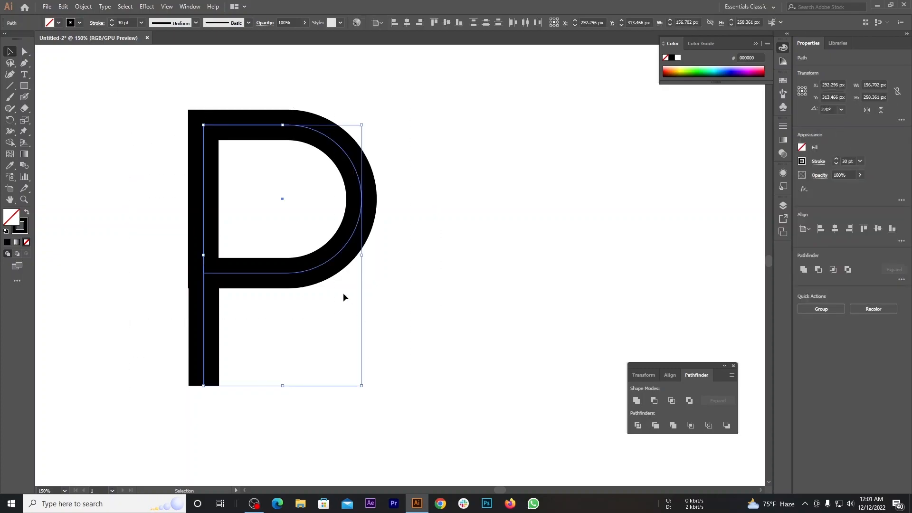
right_click(332, 261)
mouse_move(382, 386)
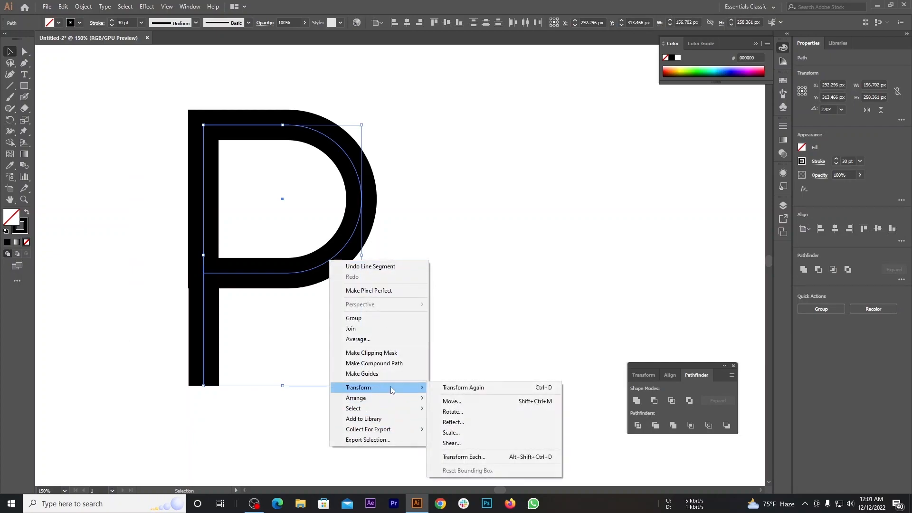
click(472, 421)
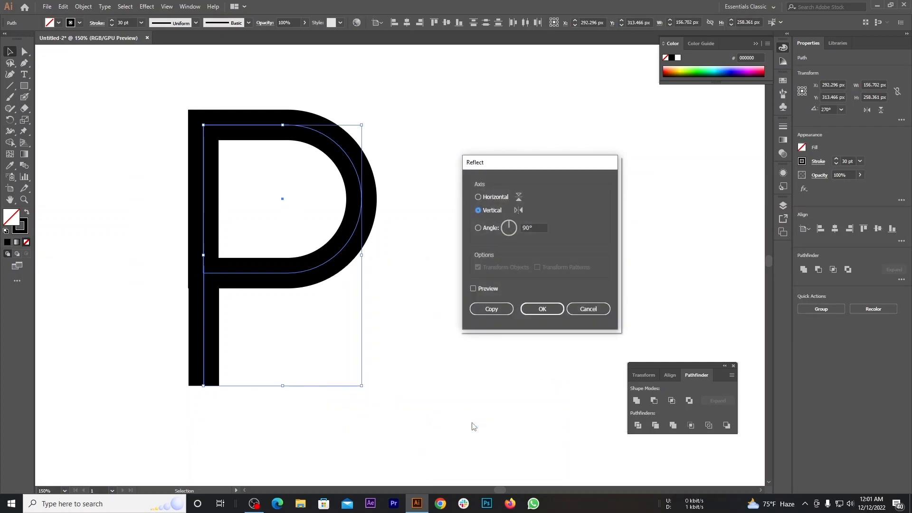
click(549, 308)
click(485, 215)
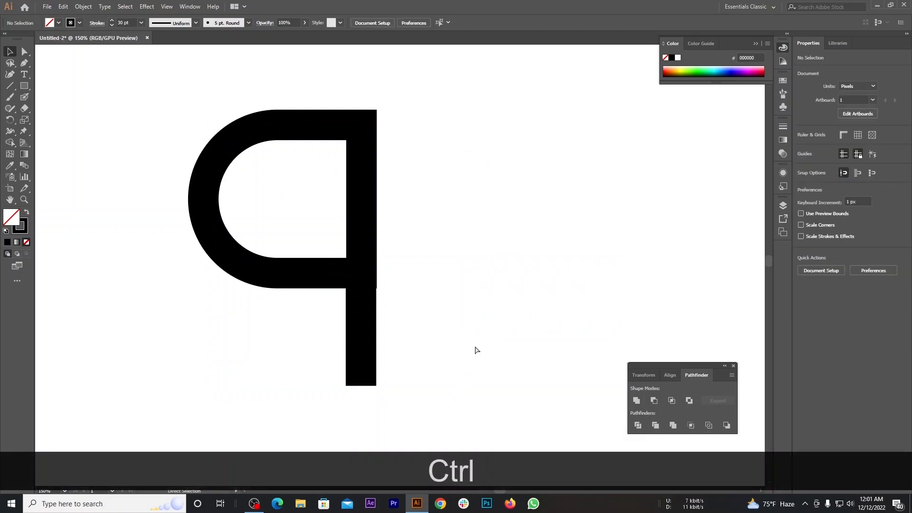
key(ctrl+z)
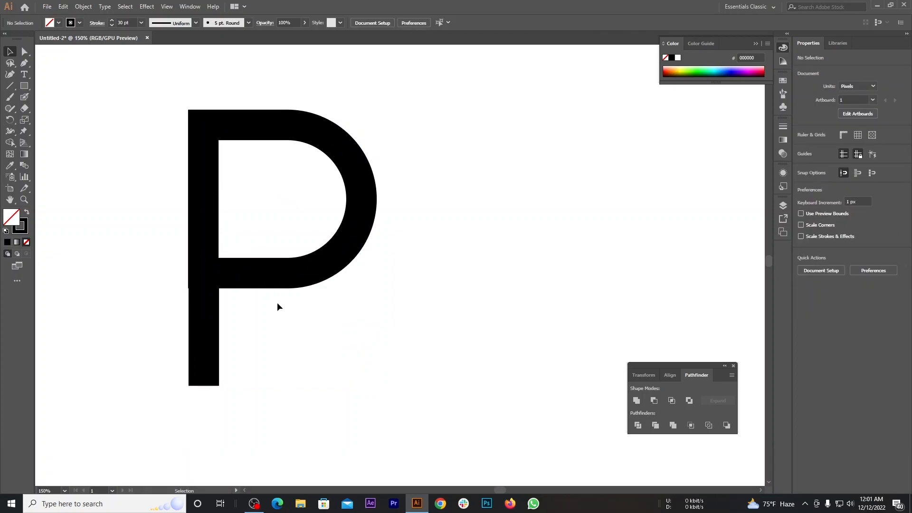
Draw a diagonal leg from the bottom of the P's bowl down to the right to form an R.
click(11, 88)
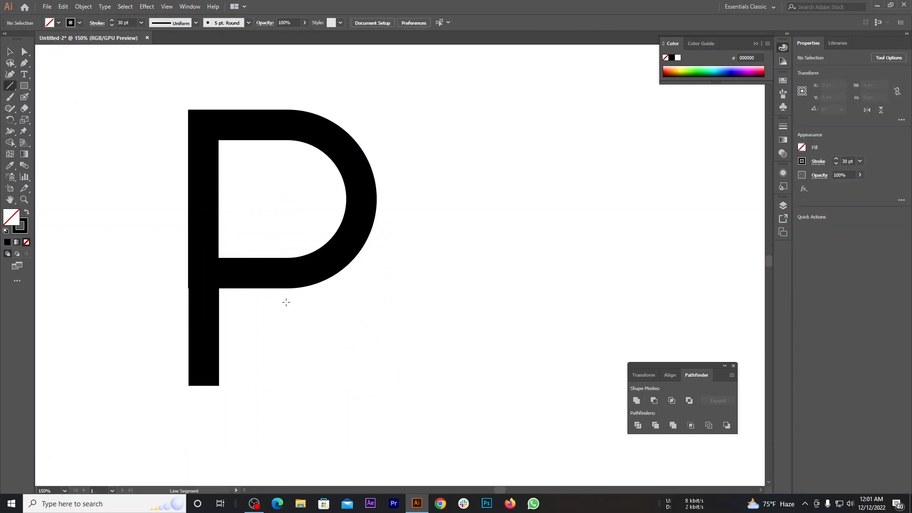
mouse_move(268, 272)
mouse_down()
mouse_move(332, 380)
mouse_move(346, 380)
mouse_up()
click(10, 52)
click(76, 180)
Delete the vertical and diagonal leg lines and rotate the remaining D 90° clockwise.
drag(374, 325, 145, 389)
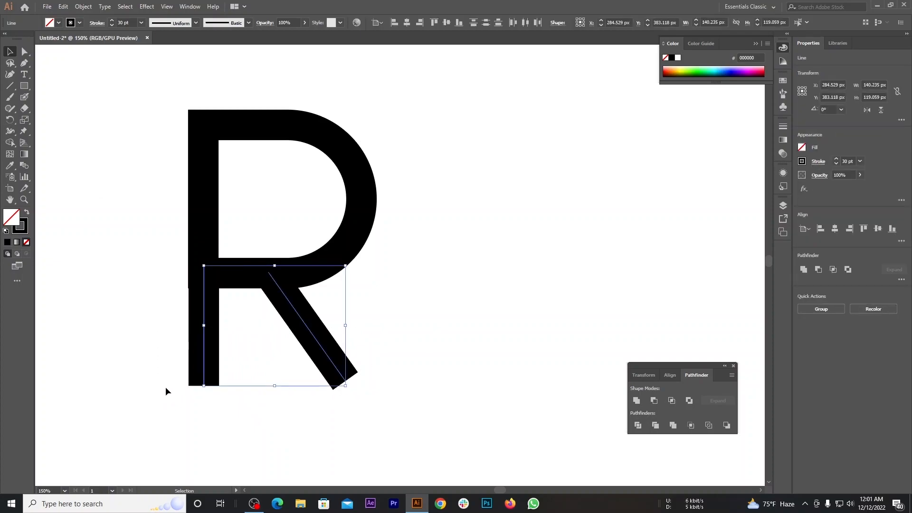
key(BackSpace)
drag(145, 82, 405, 334)
drag(368, 123, 365, 305)
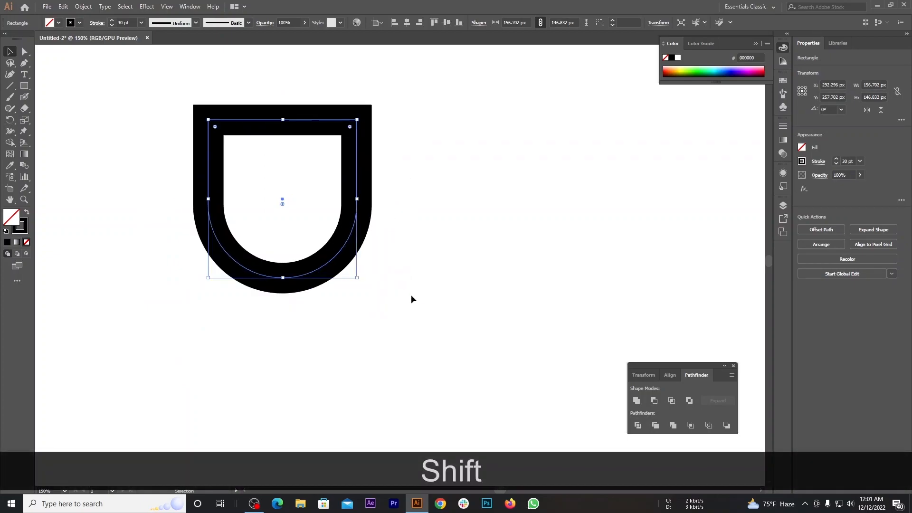
click(450, 291)
Move the rotated D down and to the right, to about X 358 px, Y 343 px.
drag(212, 88, 313, 164)
drag(323, 124, 390, 209)
click(566, 236)
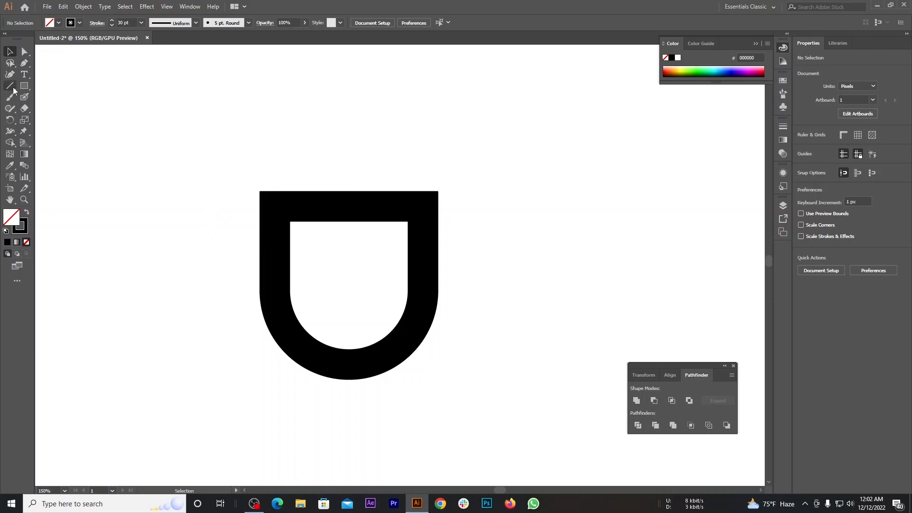
Expand the rotated D's fill and stroke into a filled outline shape.
drag(241, 162, 488, 372)
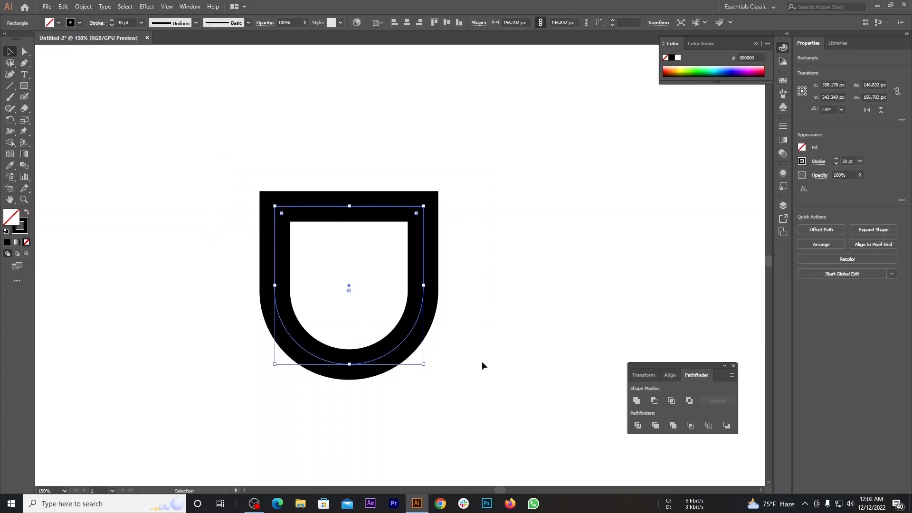
click(501, 223)
drag(199, 136, 523, 395)
click(84, 6)
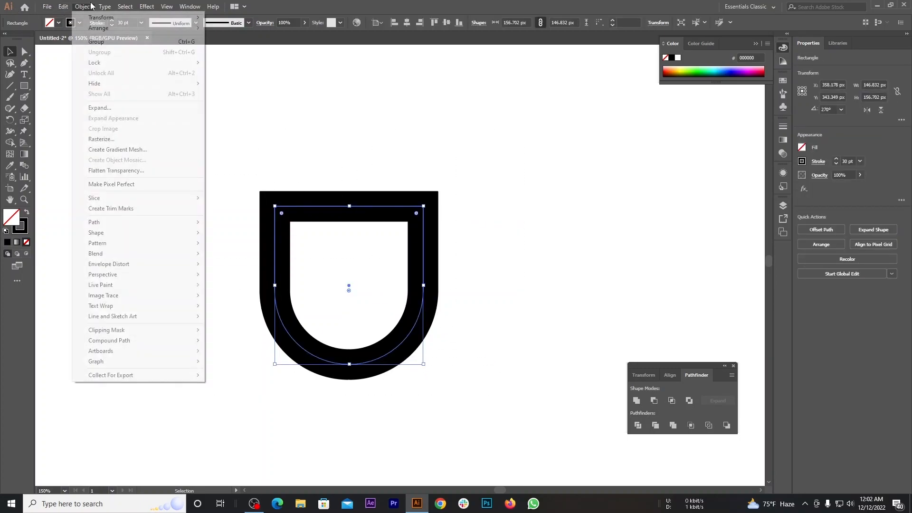
click(116, 108)
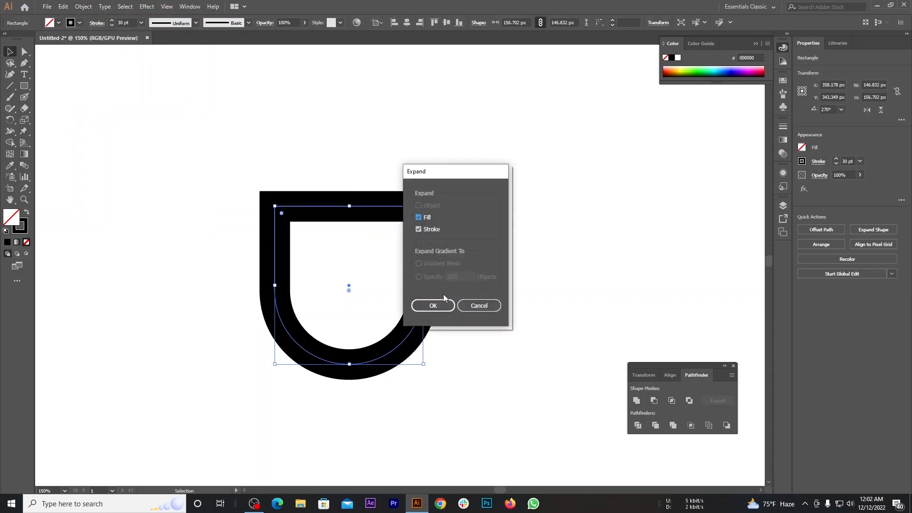
click(432, 306)
click(585, 278)
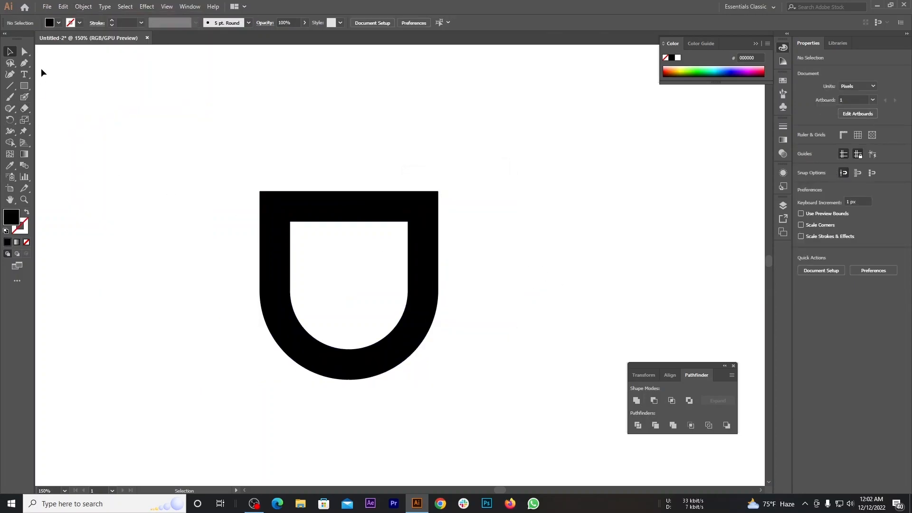
Draw a horizontal line about 260 px long across the shape just below its top bar and divide the shape along it.
click(11, 86)
drag(239, 229, 502, 252)
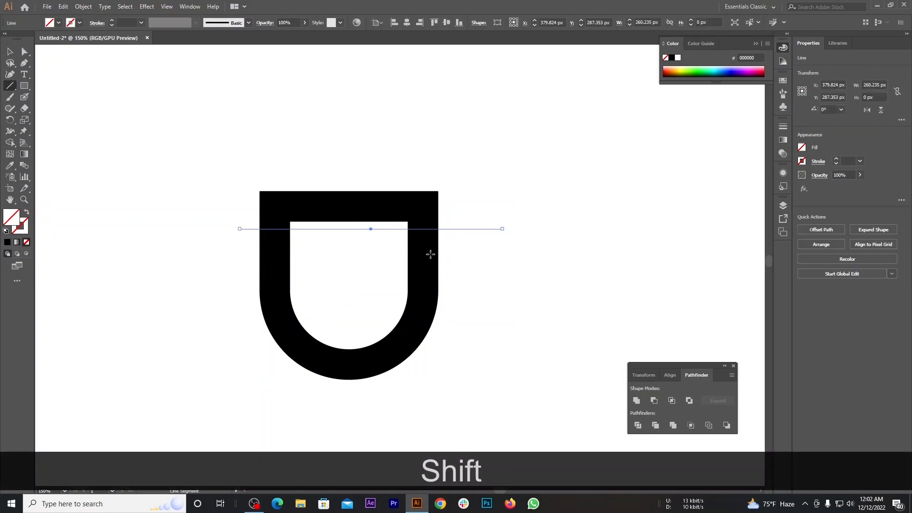
click(10, 52)
drag(187, 116, 499, 369)
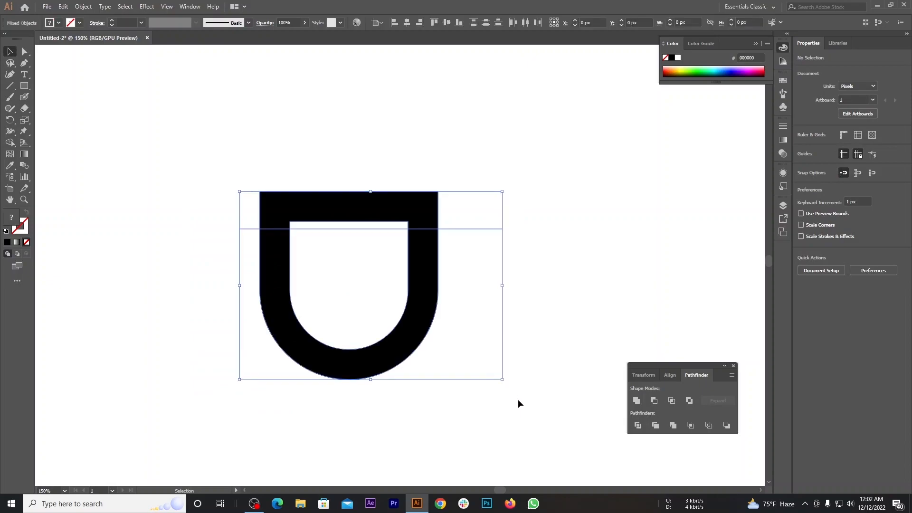
click(638, 425)
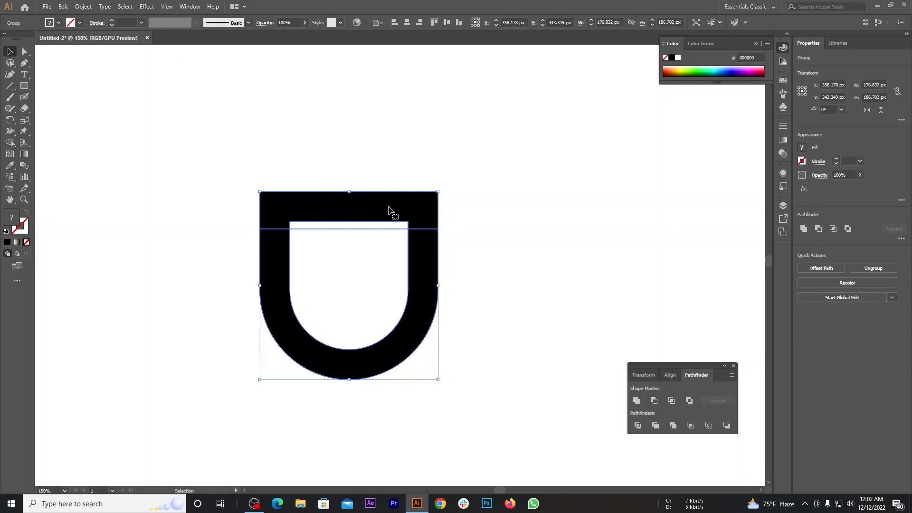
Ungroup the divided pieces and delete the top bar to leave an open U shape.
right_click(388, 211)
click(415, 285)
click(392, 210)
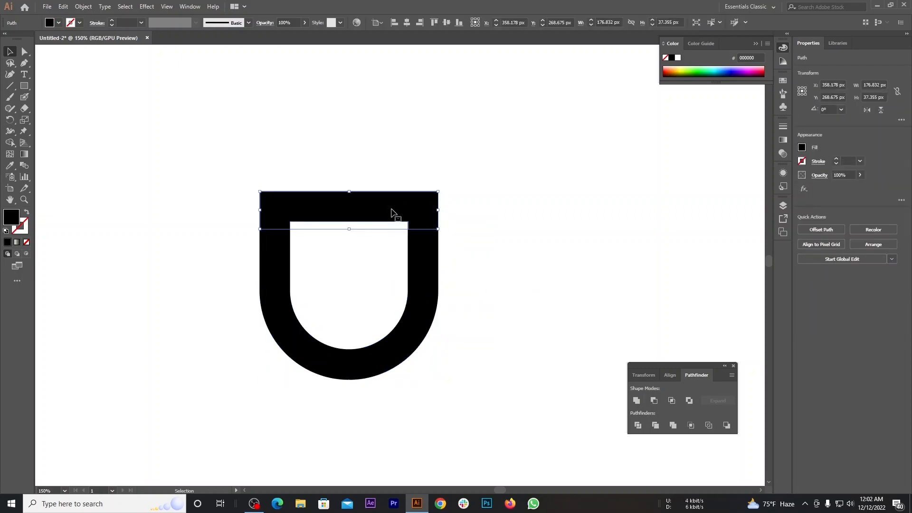
key(BackSpace)
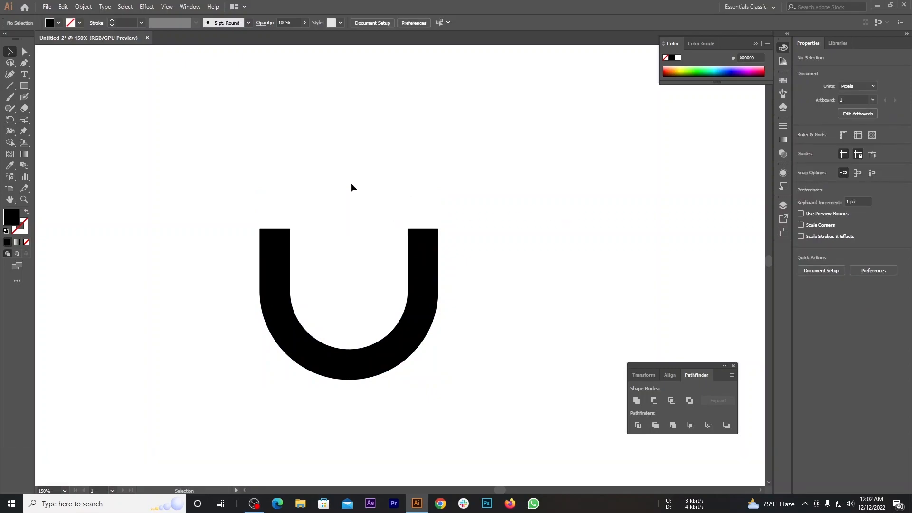
key(slash)
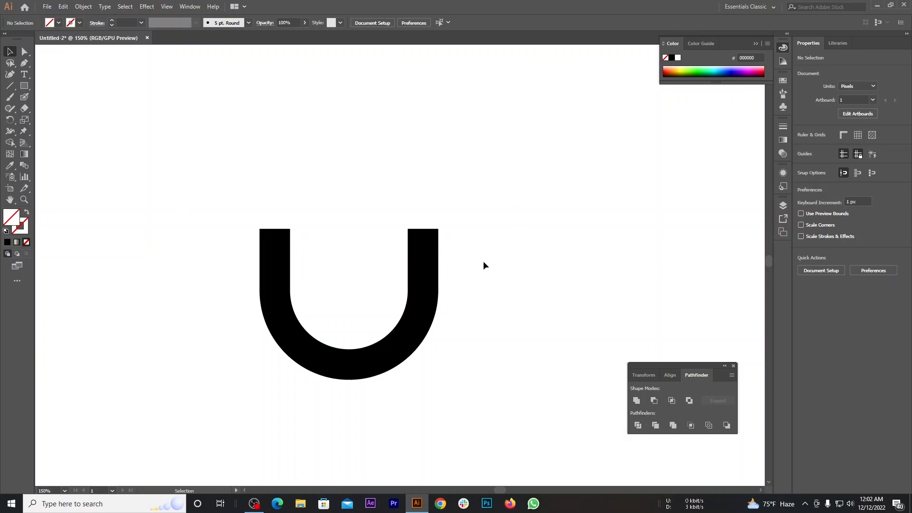
Extend both upper ends of the U straight up until the shape is about 177 px tall.
click(28, 51)
drag(205, 186, 499, 242)
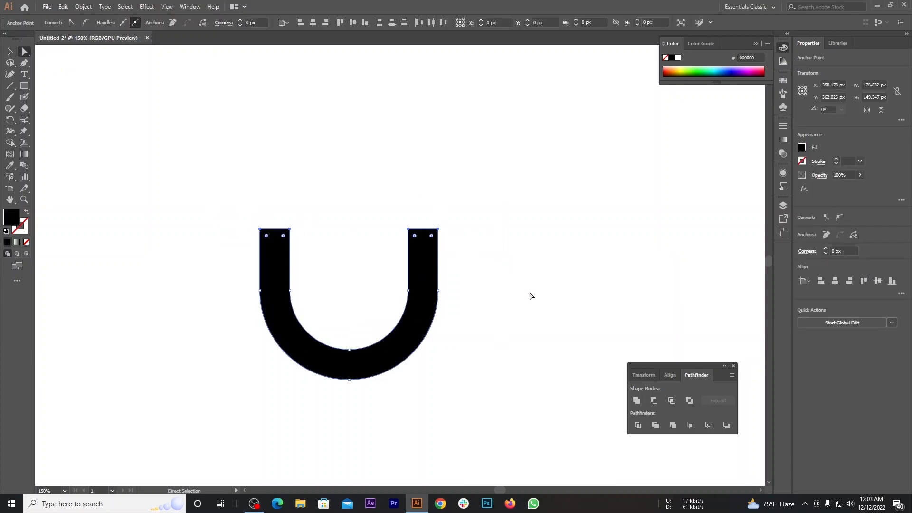
drag(438, 231, 436, 200)
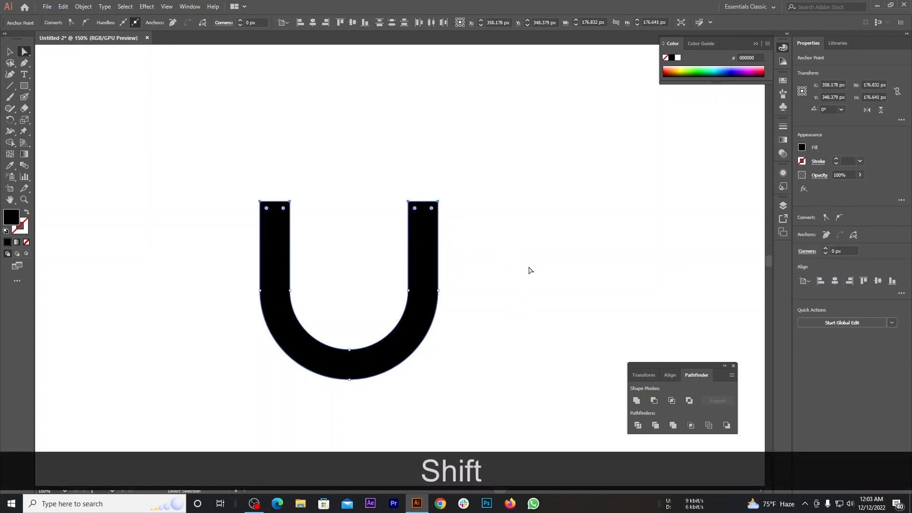
click(528, 270)
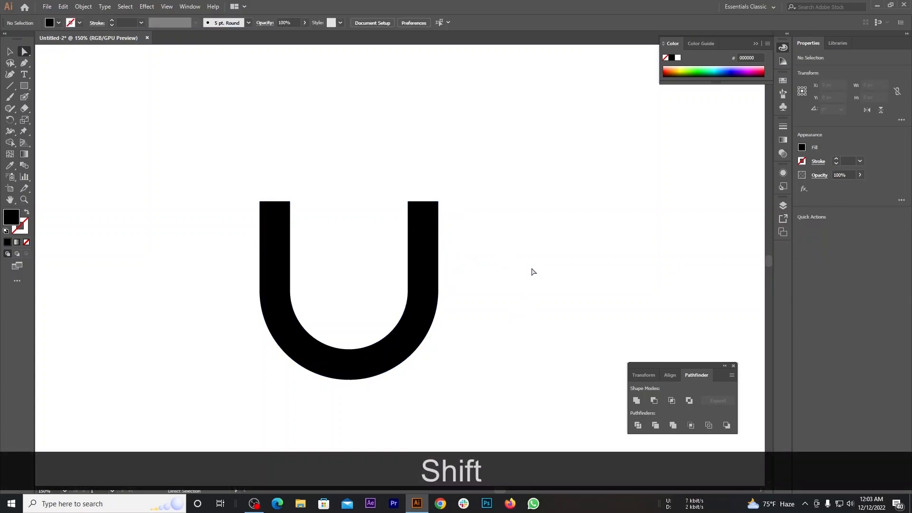
Rotate the U shape 180° so that it becomes an upside-down arch.
key(v)
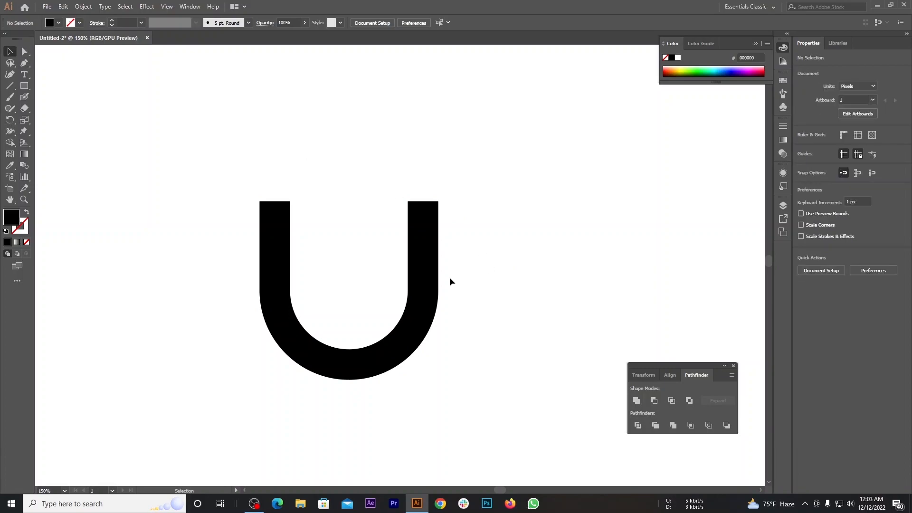
click(424, 269)
drag(441, 198, 299, 399)
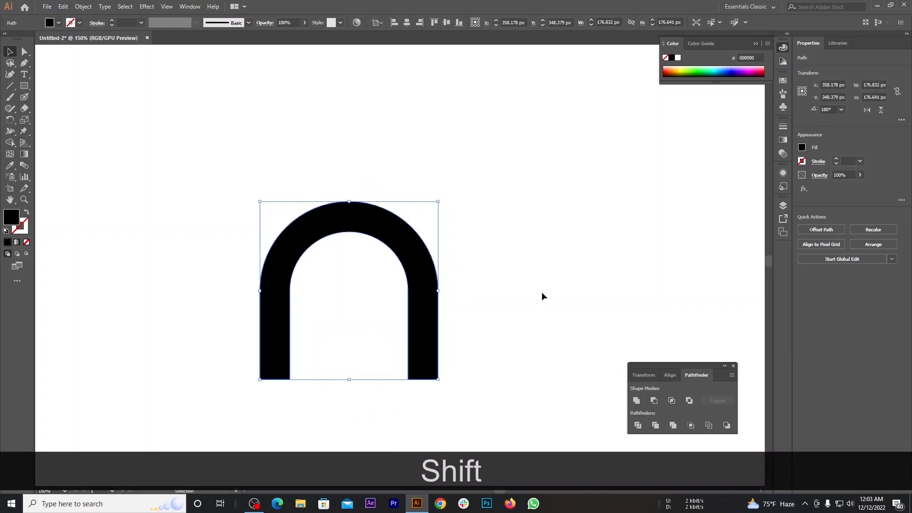
click(541, 293)
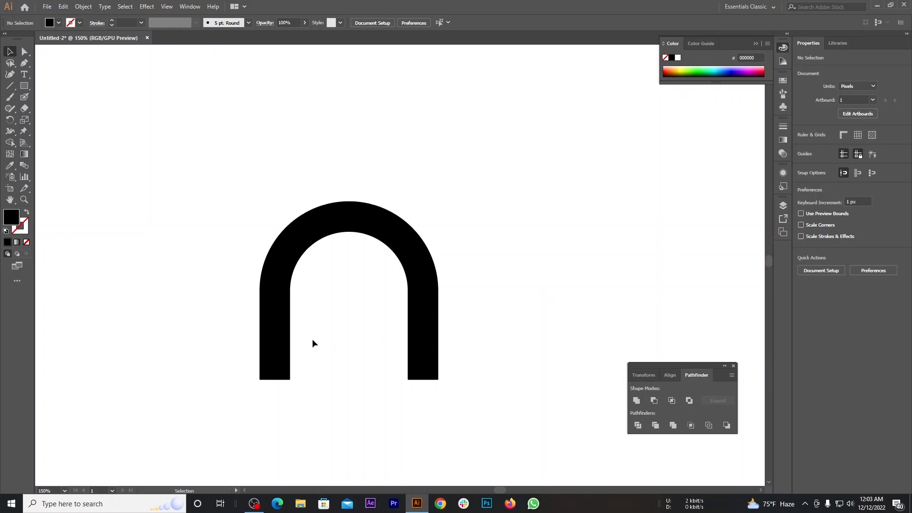
Duplicate the arch sideways so that the two inner legs overlap and form a lowercase m.
drag(287, 375, 425, 367)
click(650, 219)
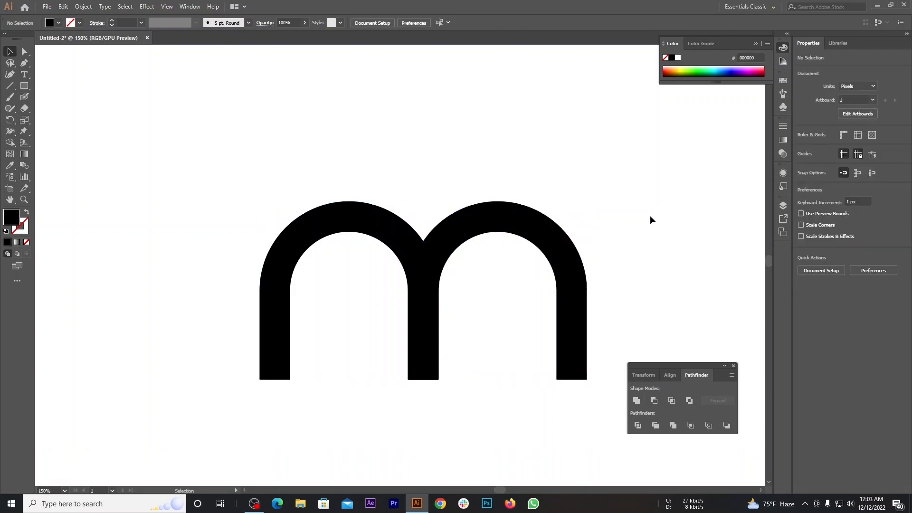
Delete both arches and draw a circle about 172 px in diameter.
key(ctrl+a)
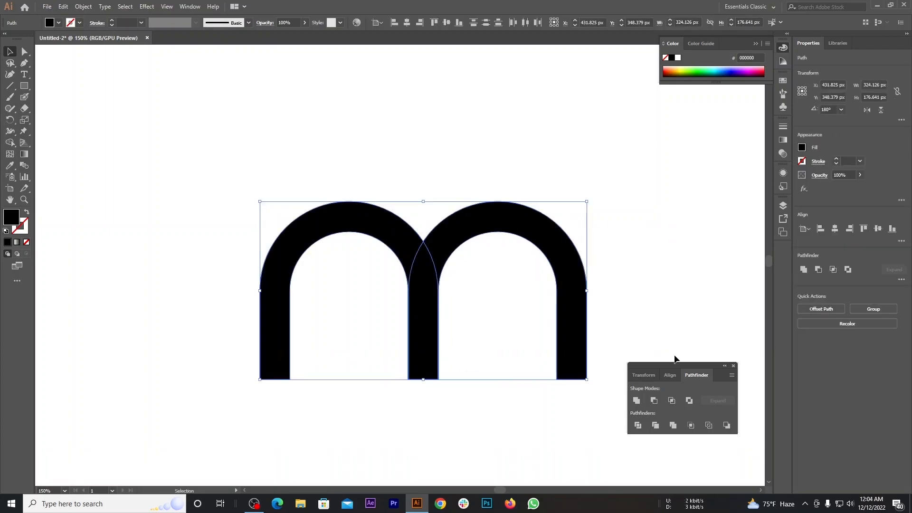
key(BackSpace)
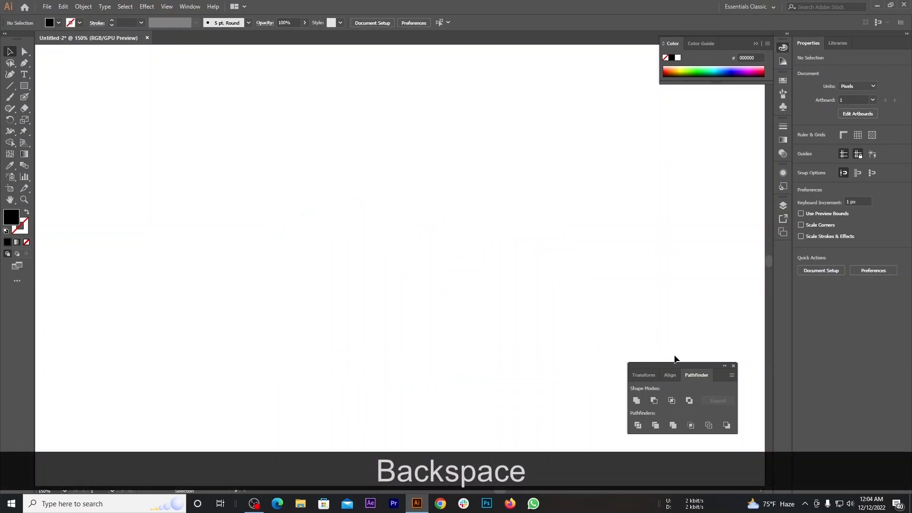
click(25, 86)
click(67, 108)
drag(350, 234, 436, 298)
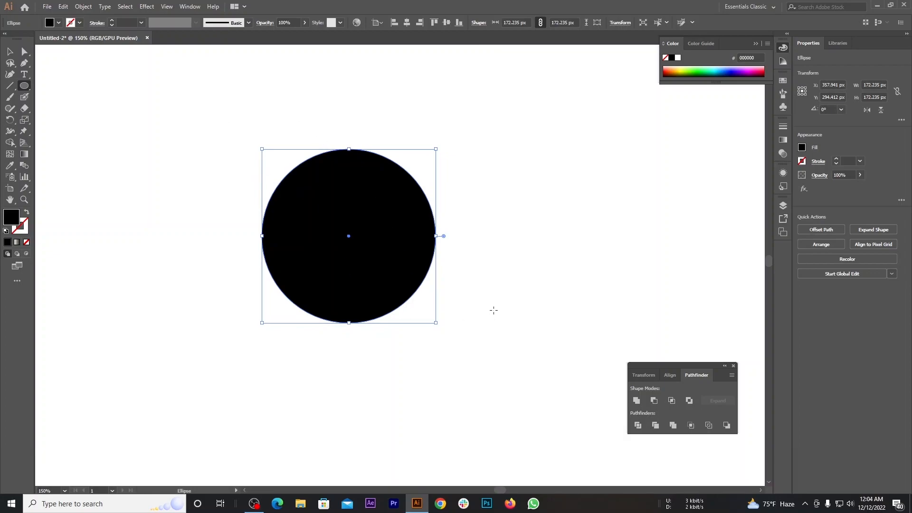
Swap the circle's fill and stroke, and set its stroke weight to 30 pt.
click(27, 214)
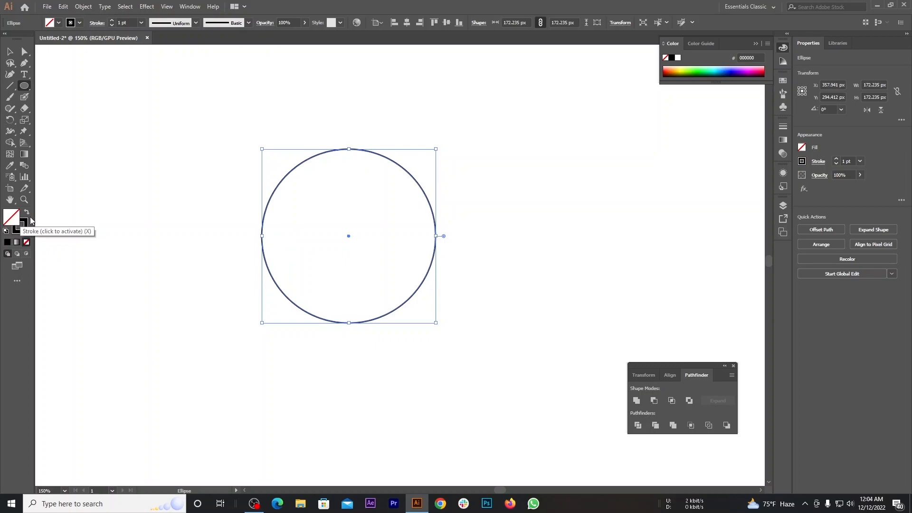
click(122, 23)
text(30)
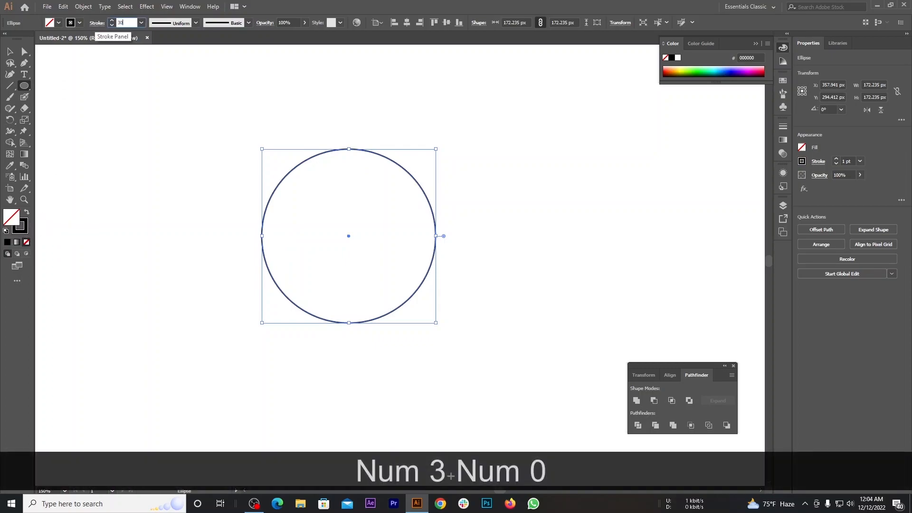
key(Return)
key(v)
click(236, 128)
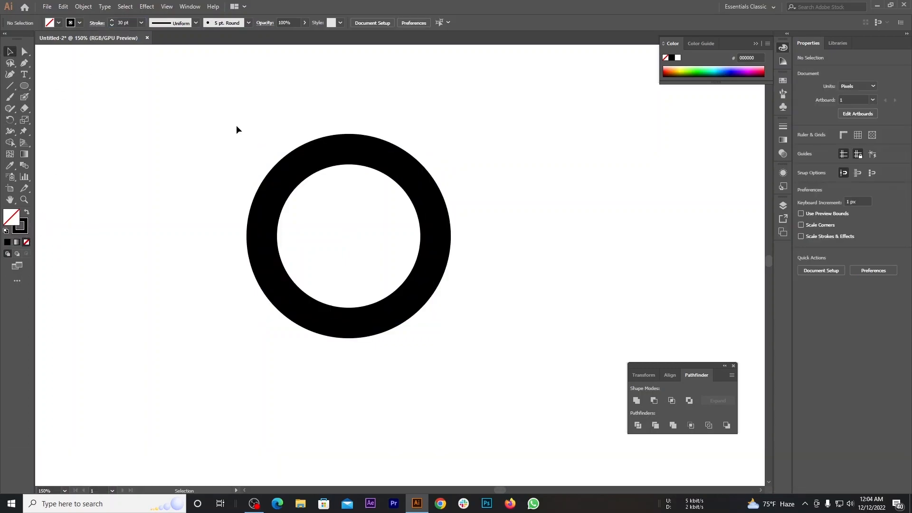
drag(221, 119, 502, 339)
click(503, 342)
Draw a diagonal line about 66 px wide and 72 px high across the ring's lower right to form a Q.
click(10, 85)
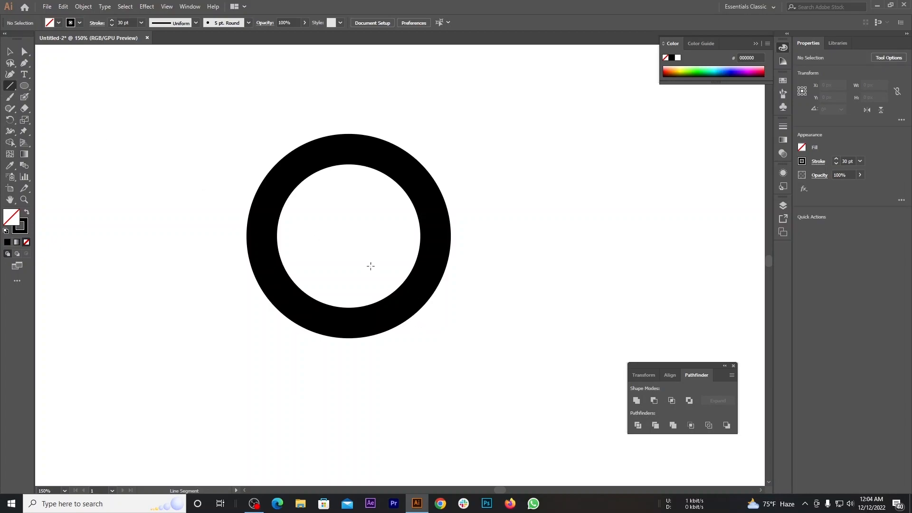
drag(365, 265, 428, 336)
drag(430, 339, 431, 339)
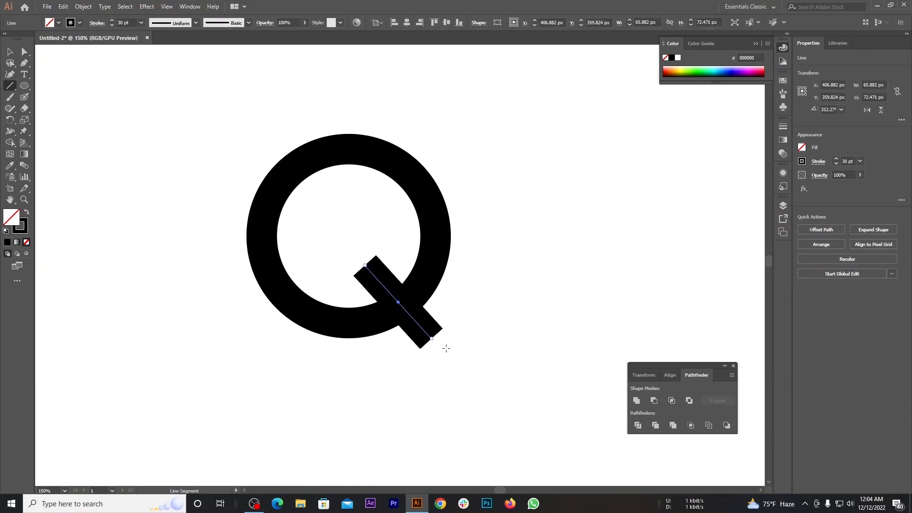
click(10, 50)
click(150, 141)
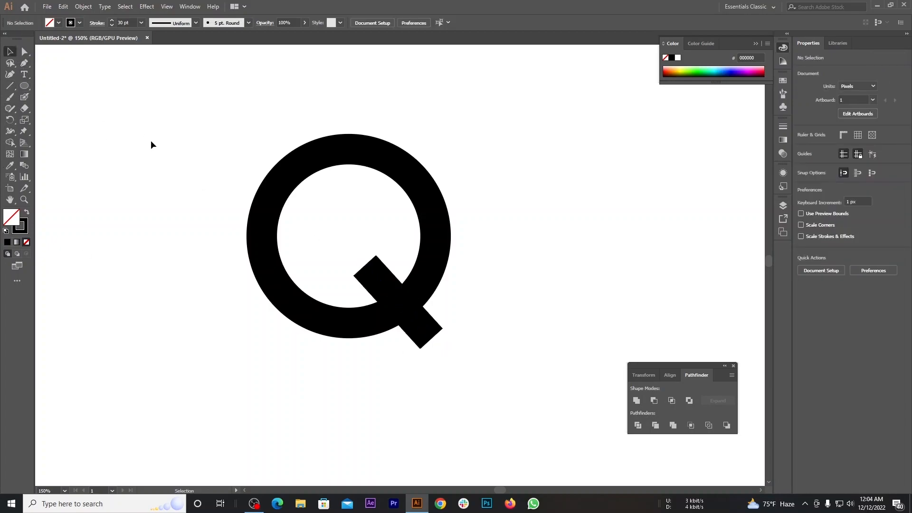
Replace the Q's tail with a horizontal bar about 162 px long through the ring's right side and a vertical bar about 70 px tall crossing its inner end.
click(410, 334)
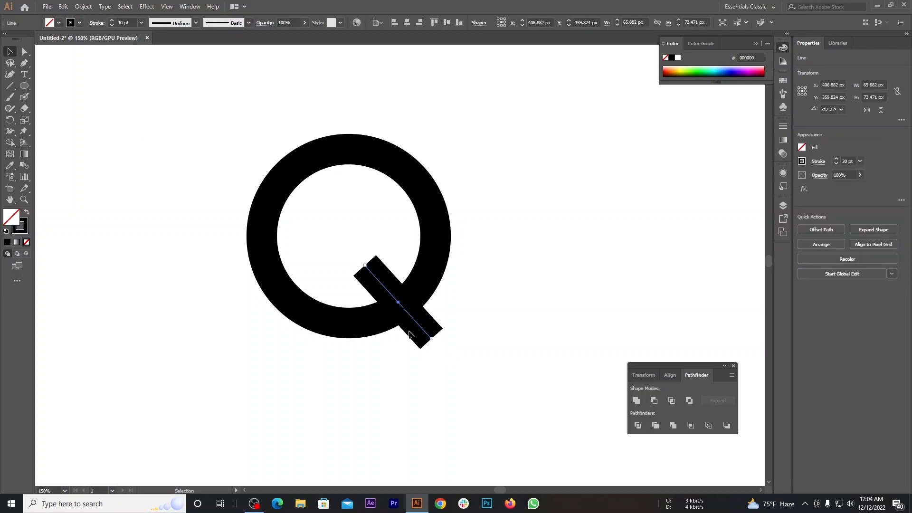
key(BackSpace)
click(10, 85)
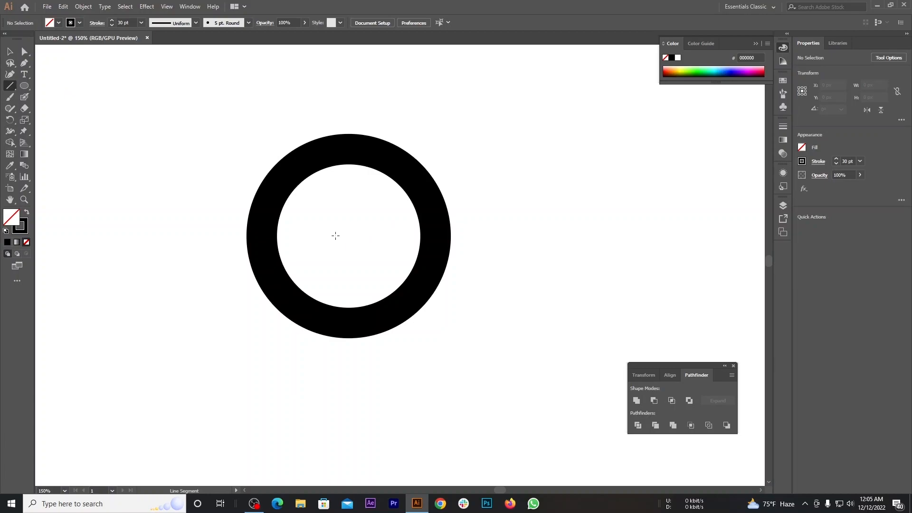
drag(327, 236, 490, 238)
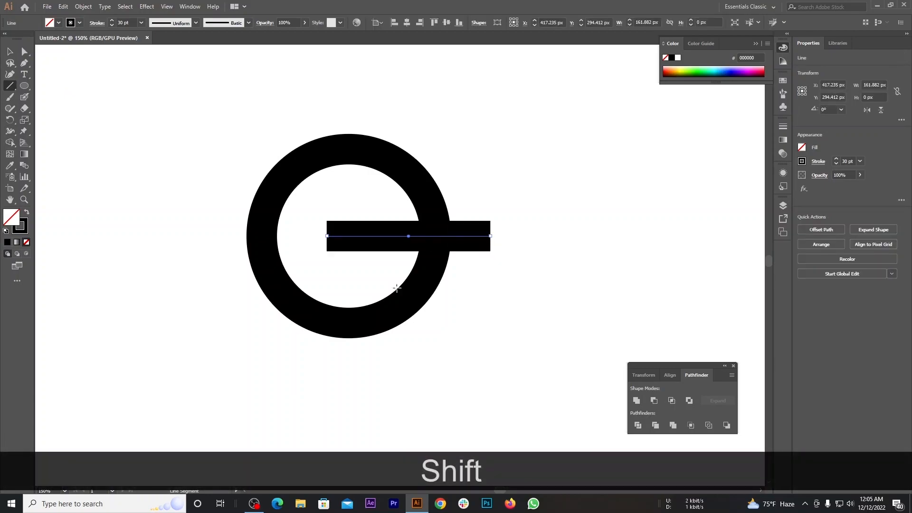
drag(352, 283, 352, 212)
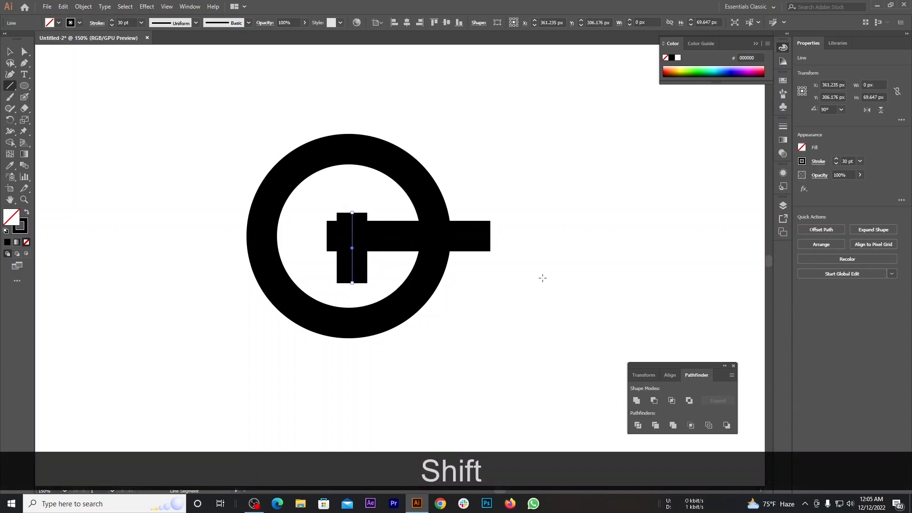
click(10, 51)
click(106, 96)
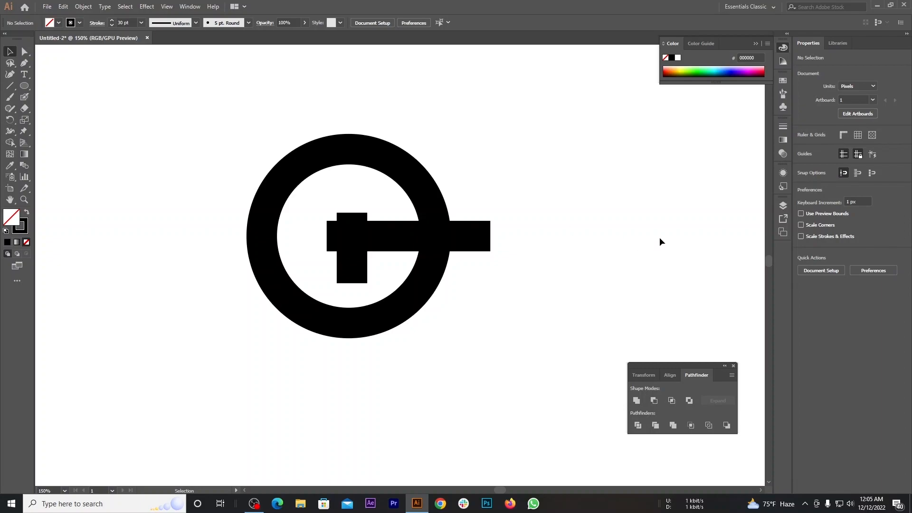
Expand the fill and stroke of the ring and both bars into outlined shapes.
drag(189, 101, 515, 306)
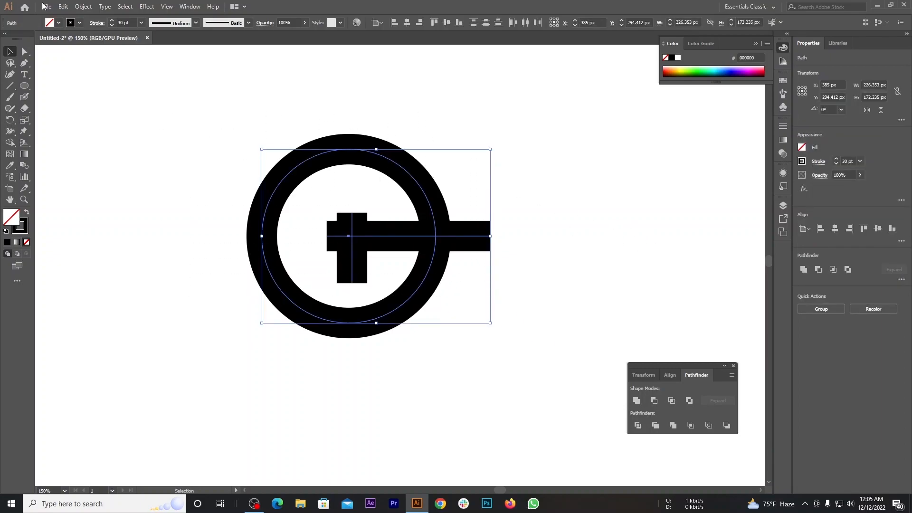
click(83, 7)
click(114, 109)
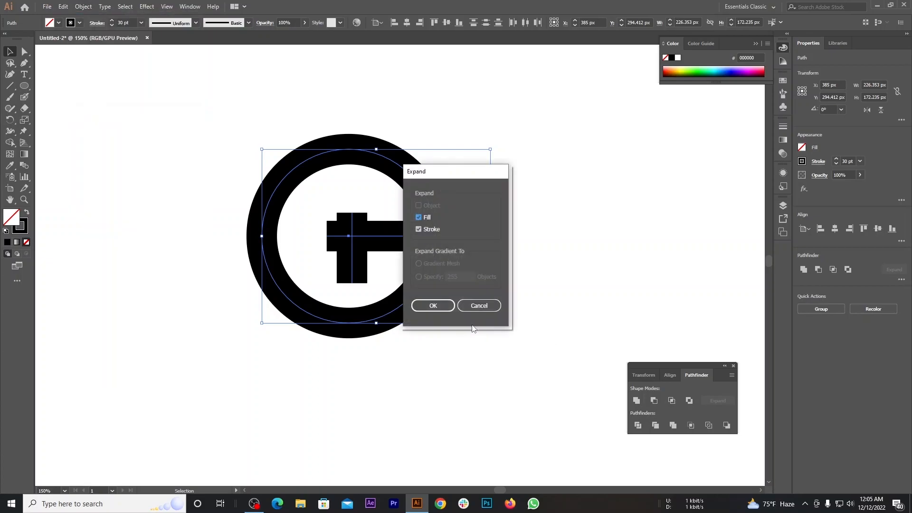
click(433, 306)
click(483, 314)
Draw a diagonal line about 66 px wide and 62 px high across the ring's upper right and divide all the shapes along it.
key(backslash)
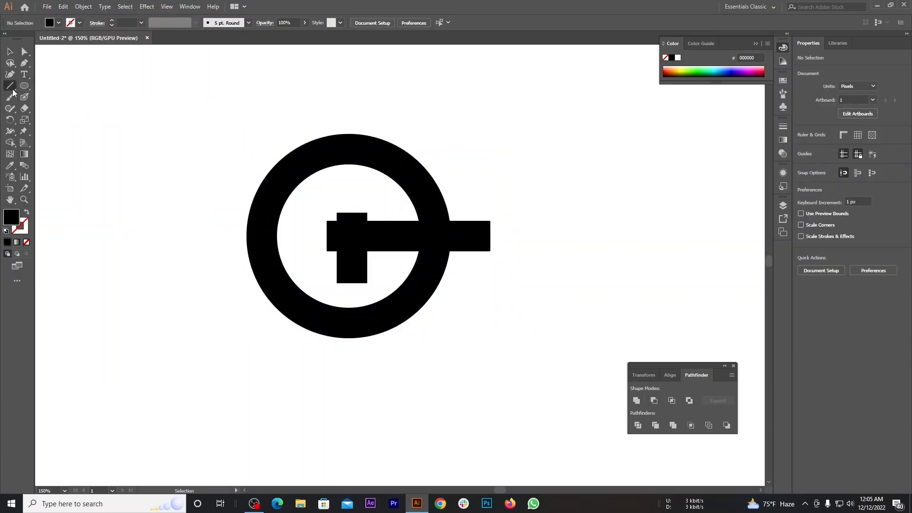
drag(374, 200, 442, 137)
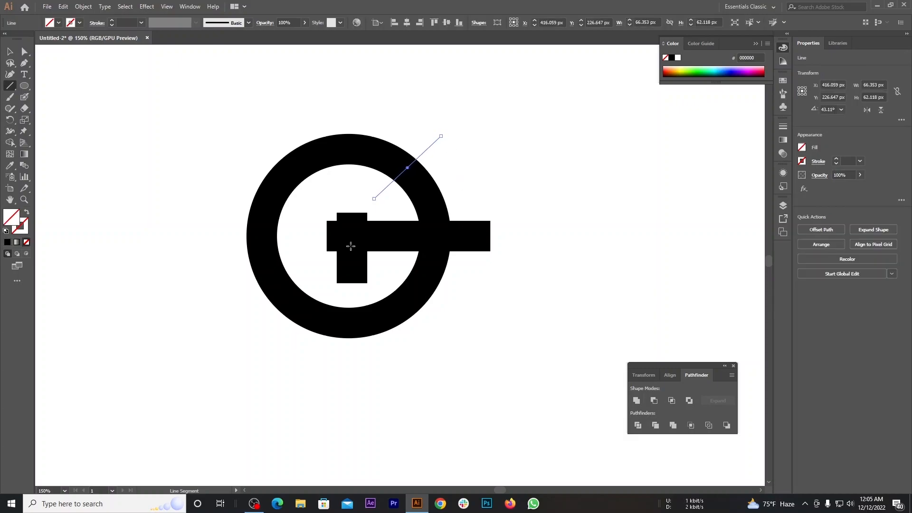
click(11, 53)
click(203, 123)
drag(201, 85, 582, 355)
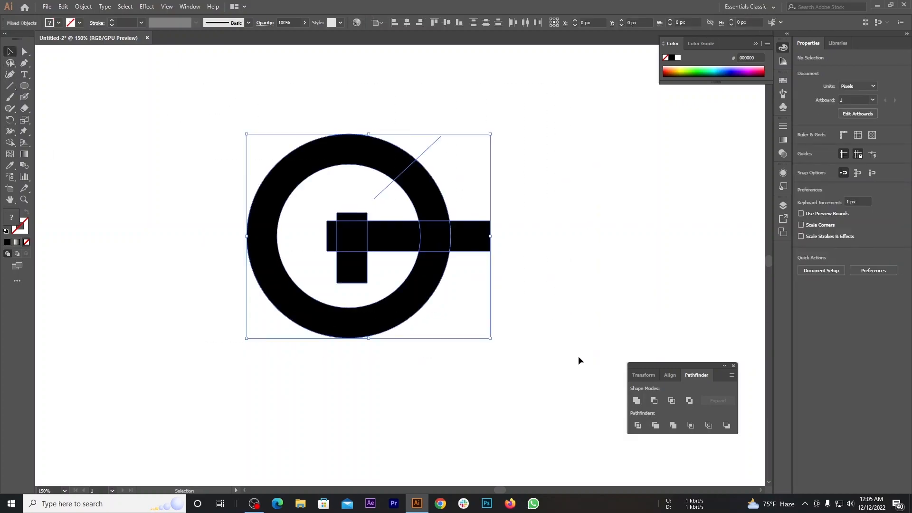
click(638, 425)
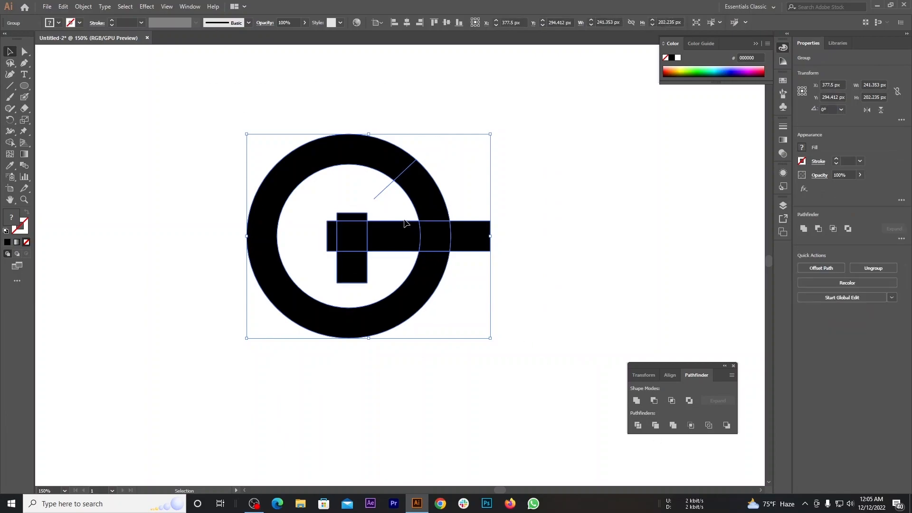
Ungroup the divided pieces and delete the protruding bar end, the upper-right ring segment and the inner stubs to form a G.
right_click(418, 233)
click(454, 312)
click(553, 331)
click(475, 237)
key(BackSpace)
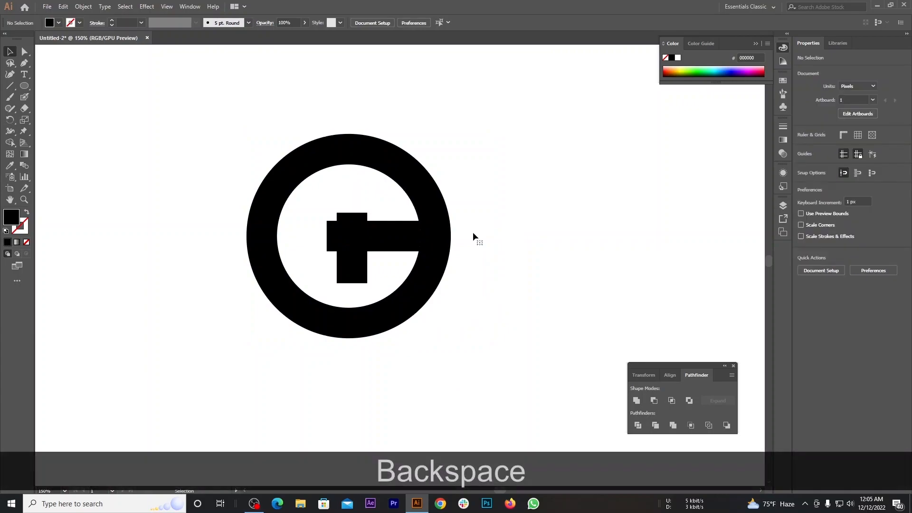
click(418, 196)
key(BackSpace)
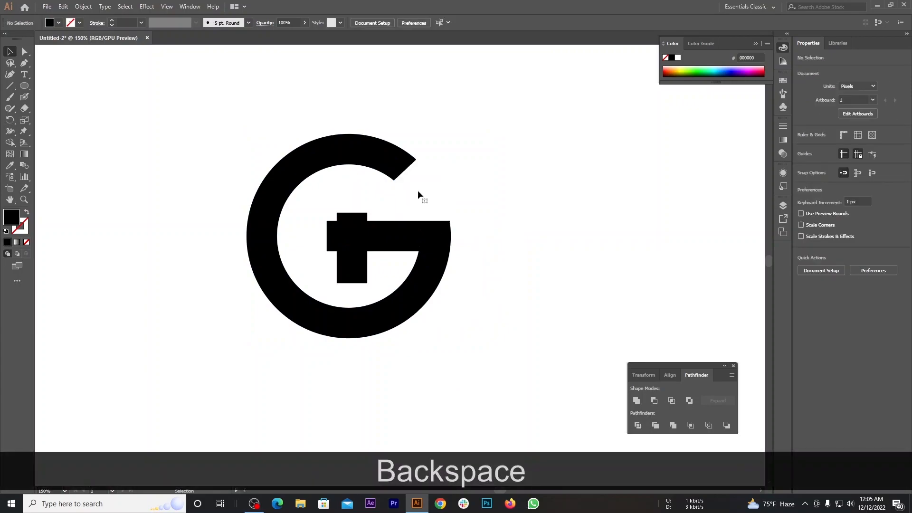
click(364, 217)
key(BackSpace)
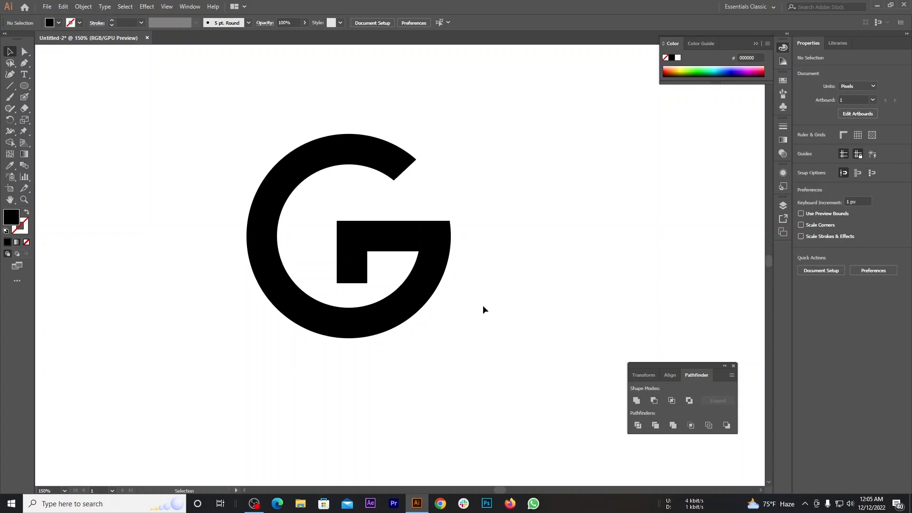
Draw a diagonal line across the G's lower-right curve and divide the whole shape along it.
click(9, 85)
drag(382, 266, 455, 325)
click(9, 52)
drag(170, 99, 565, 386)
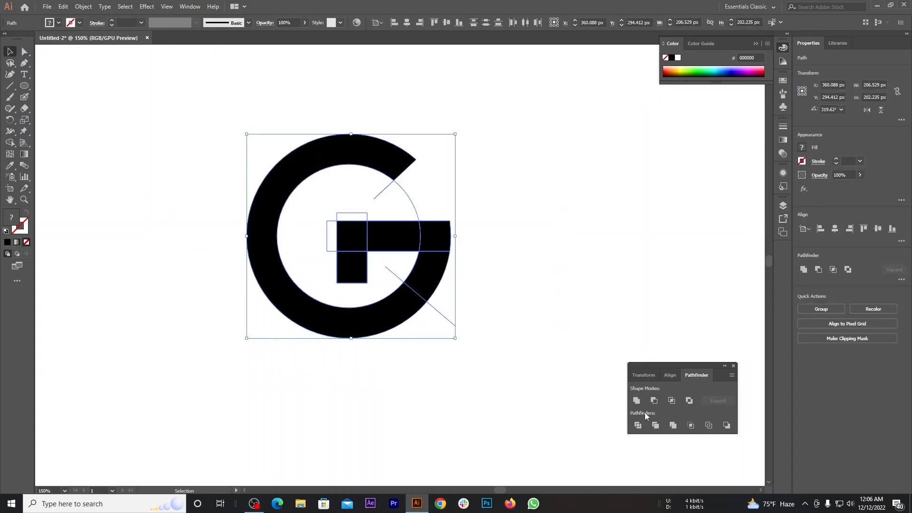
click(638, 425)
Ungroup the divided G and delete its inner bars and right-side pieces to leave a C.
right_click(457, 258)
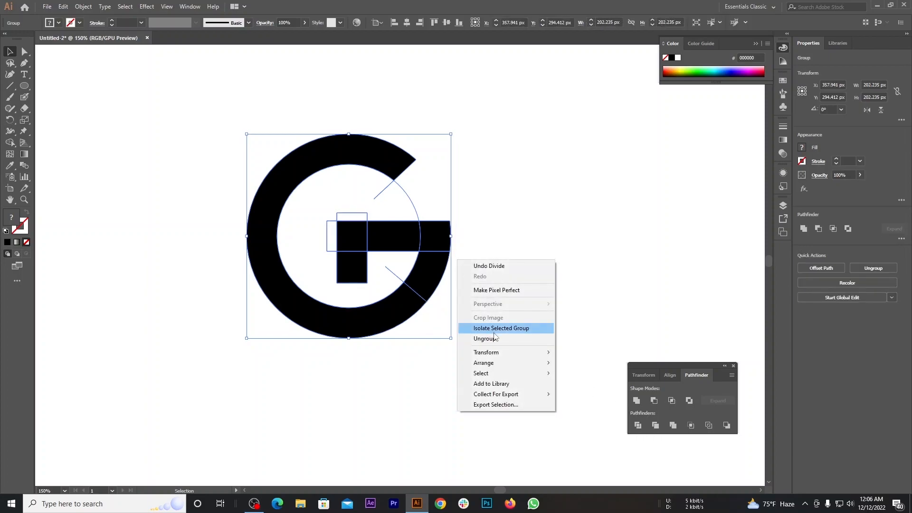
click(496, 336)
click(471, 280)
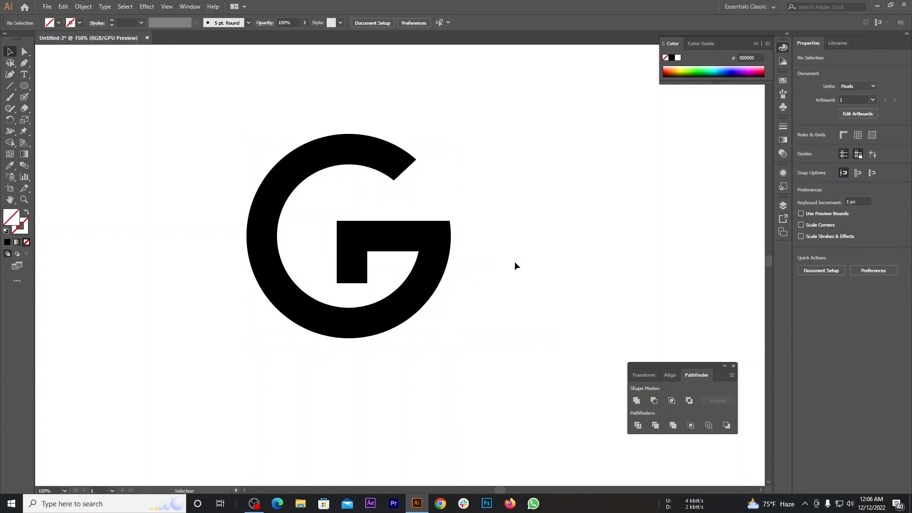
drag(515, 260, 318, 212)
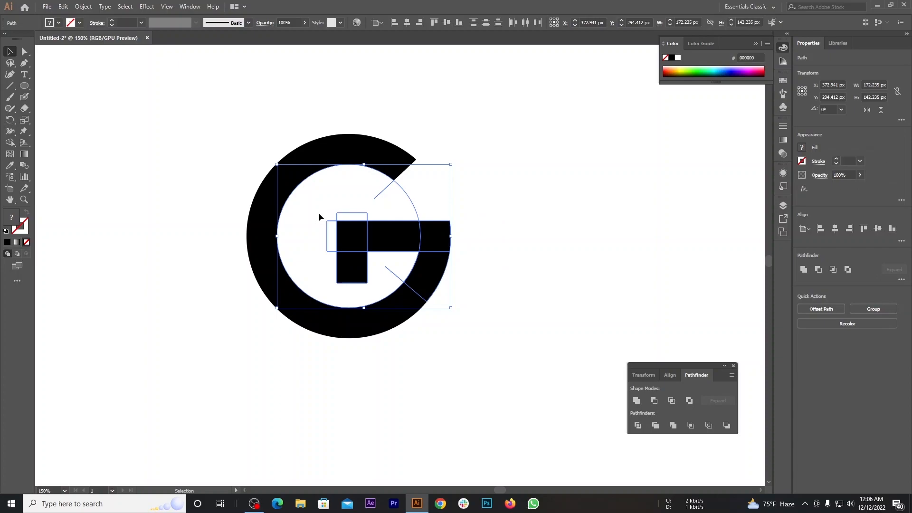
key(BackSpace)
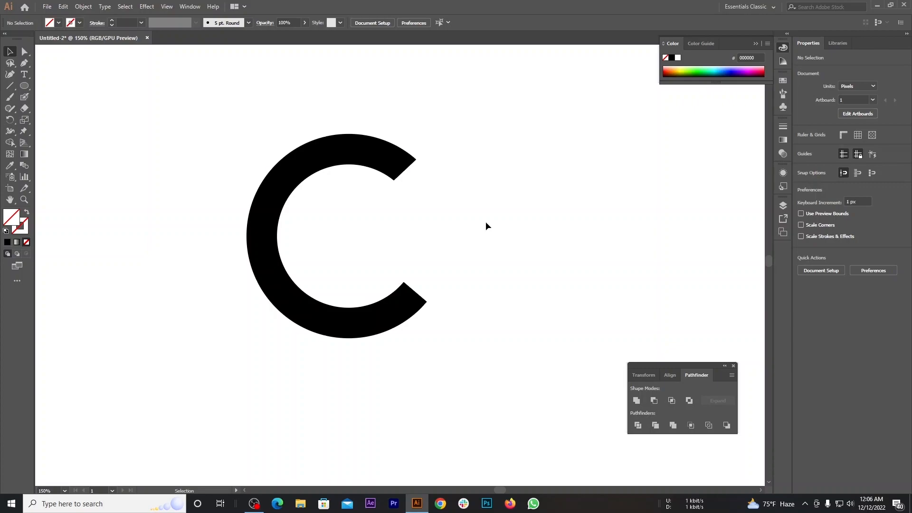
Clear the C from the artboard and draw a vertical line about 234 px long with a 30 pt stroke.
click(374, 150)
key(BackSpace)
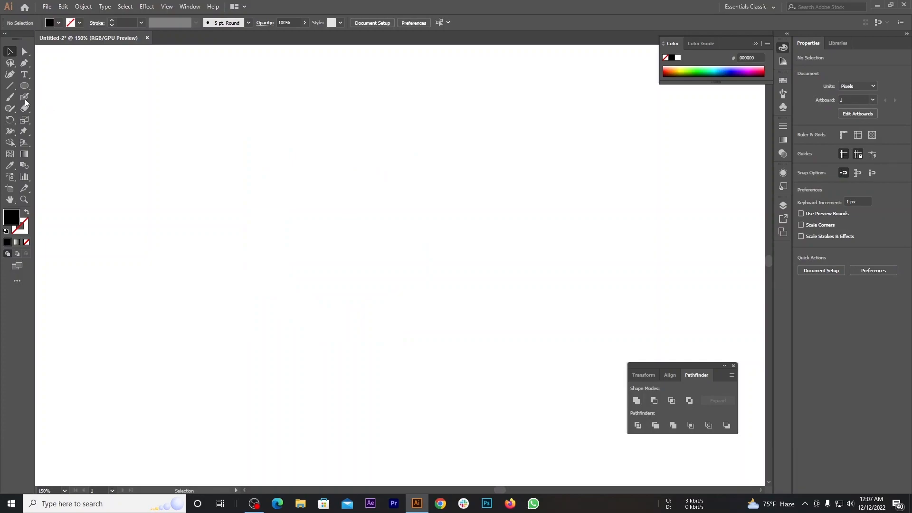
key(ctrl+z)
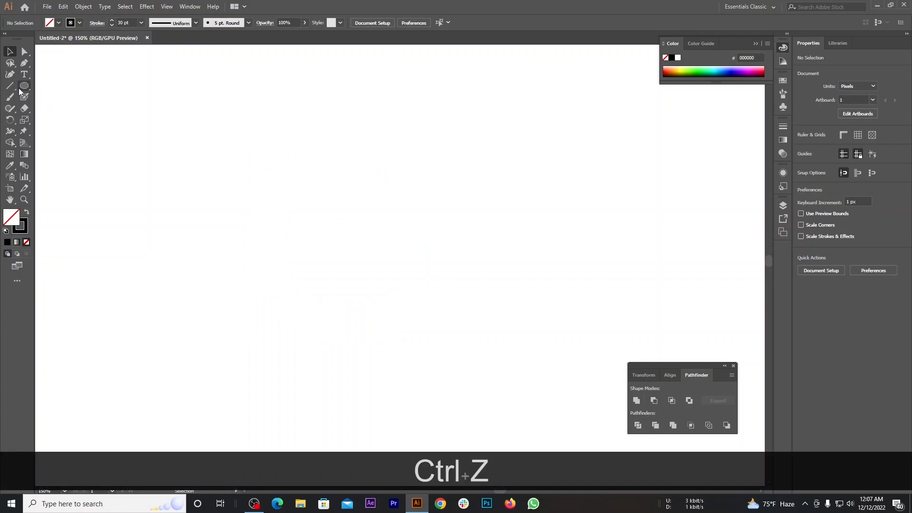
click(10, 86)
drag(297, 97, 297, 335)
Draw three horizontal bars across the upright near its top, middle and bottom to form an E, making the middle one shorter.
click(9, 87)
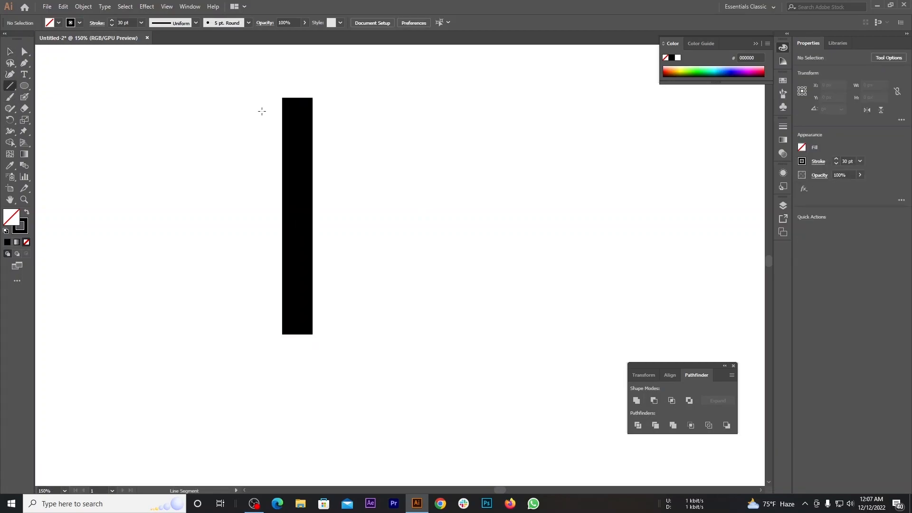
mouse_move(265, 119)
mouse_down()
mouse_move(460, 128)
mouse_move(435, 131)
mouse_up()
mouse_move(272, 218)
mouse_down()
mouse_move(479, 215)
mouse_move(396, 217)
mouse_up()
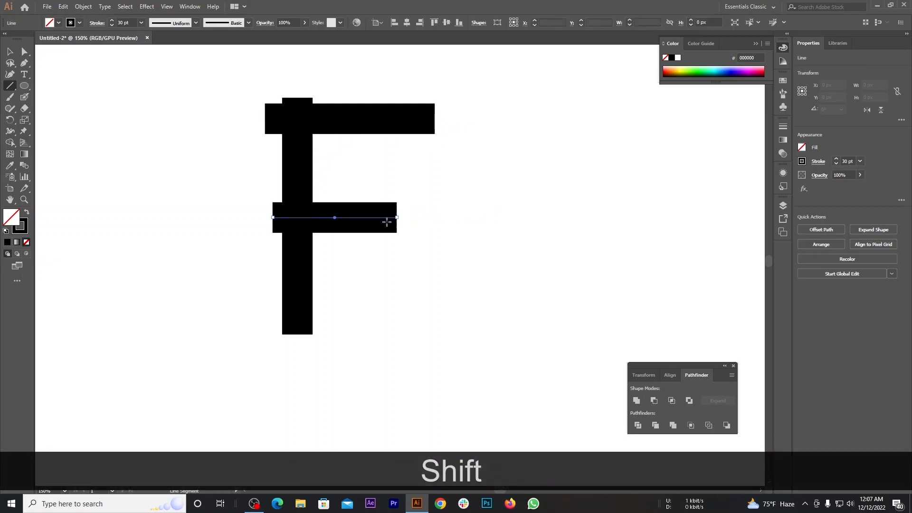
drag(275, 313, 442, 313)
click(9, 51)
click(182, 270)
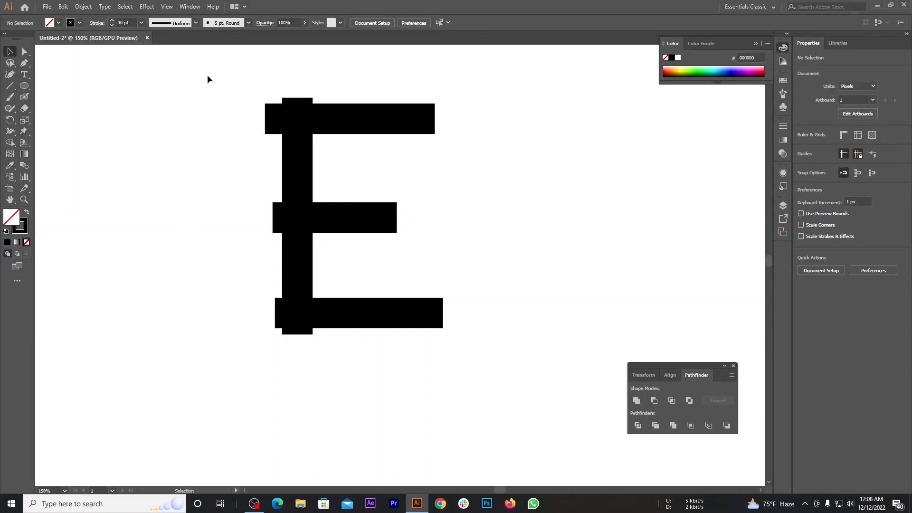
Expand the fill and stroke of all four E lines and divide the resulting shapes where they overlap.
drag(206, 79, 577, 379)
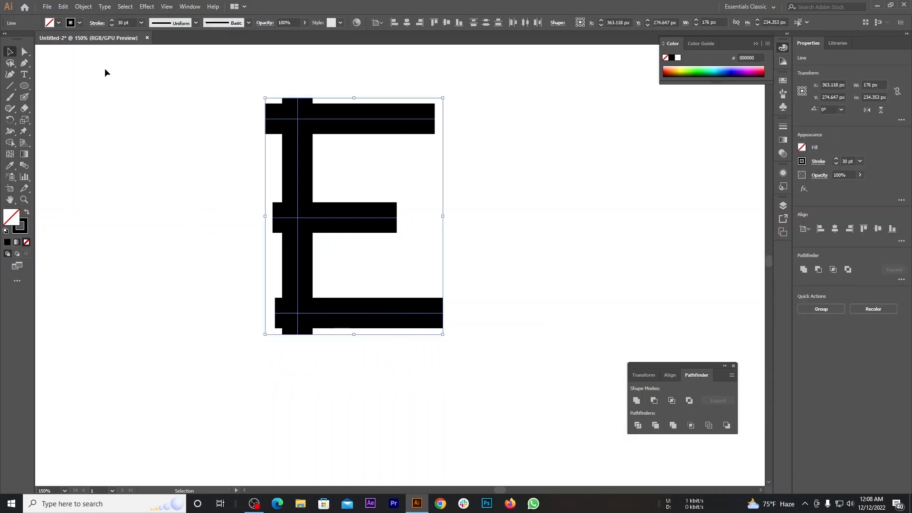
click(83, 6)
click(125, 109)
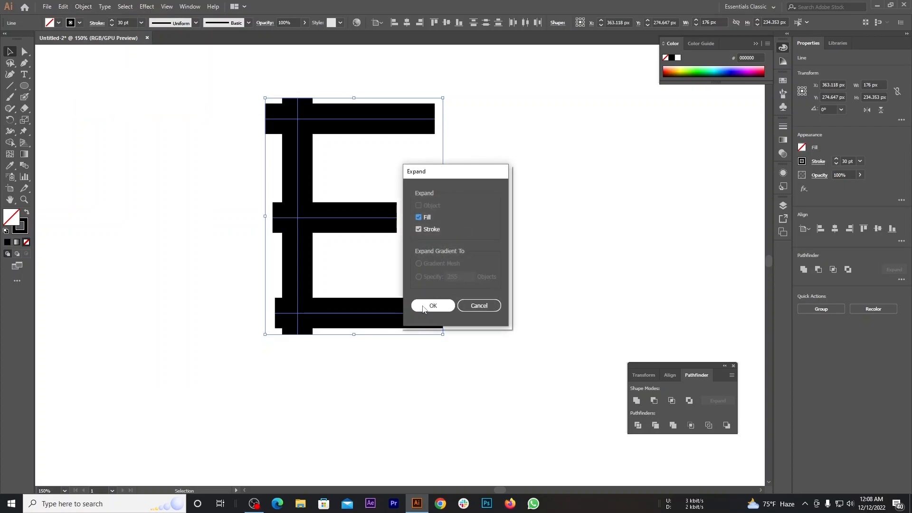
click(432, 305)
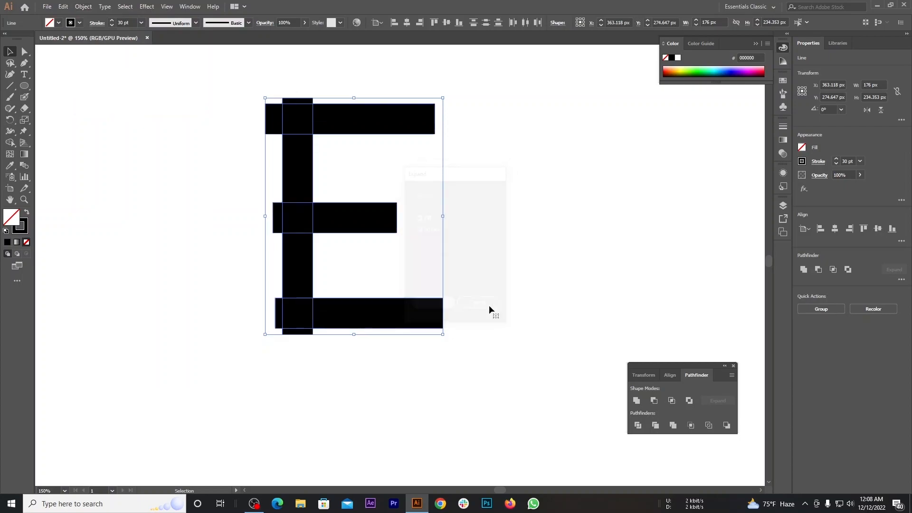
click(638, 426)
Ungroup the divided E and delete the pieces overhanging the upright's outer side and its two ends.
right_click(331, 183)
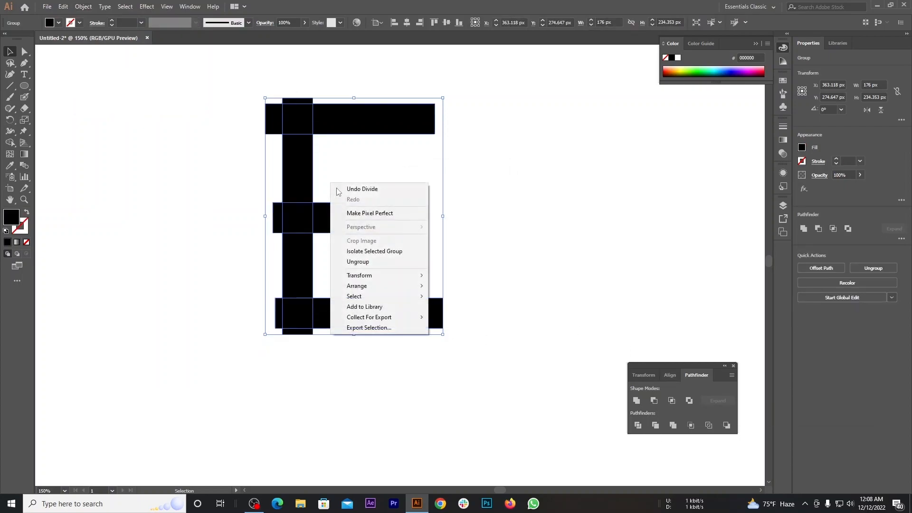
click(366, 267)
click(573, 279)
click(274, 217)
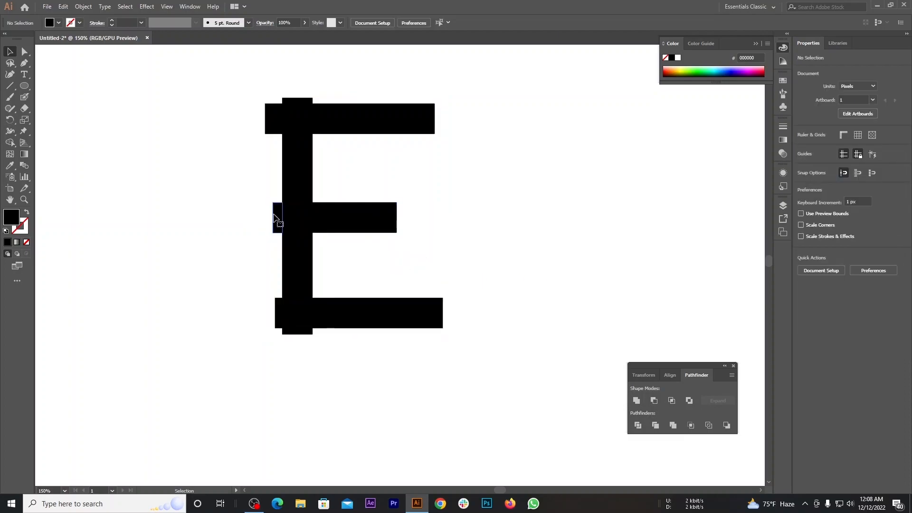
key(BackSpace)
click(273, 119)
key(BackSpace)
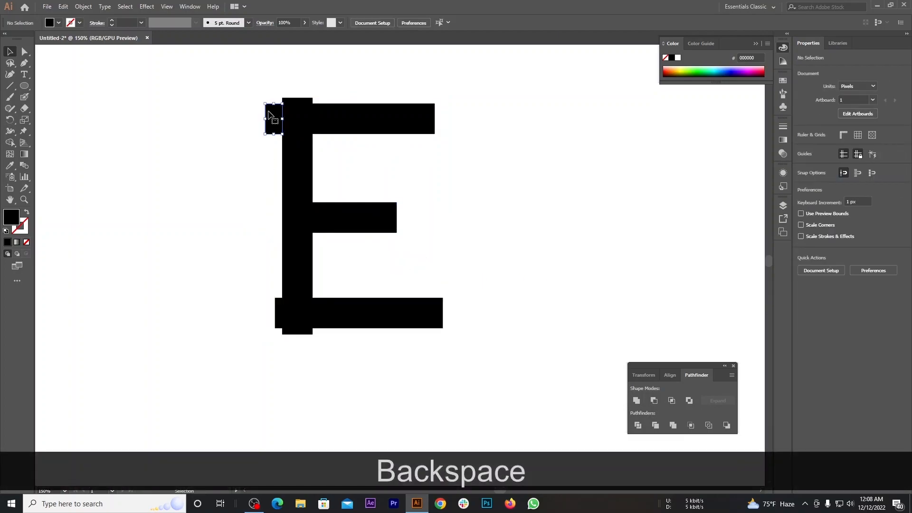
click(294, 314)
key(BackSpace)
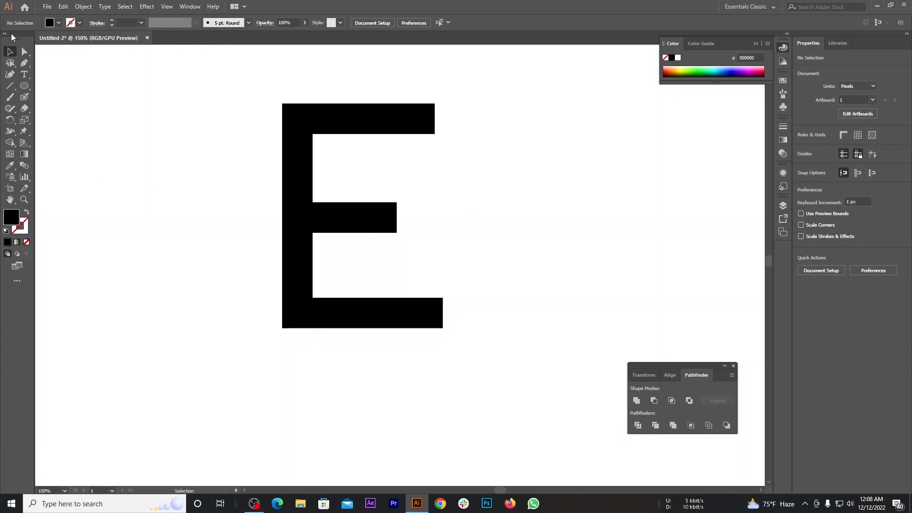
Shorten the E's bottom bar by moving its outer end points in line with the top bar's end.
click(24, 51)
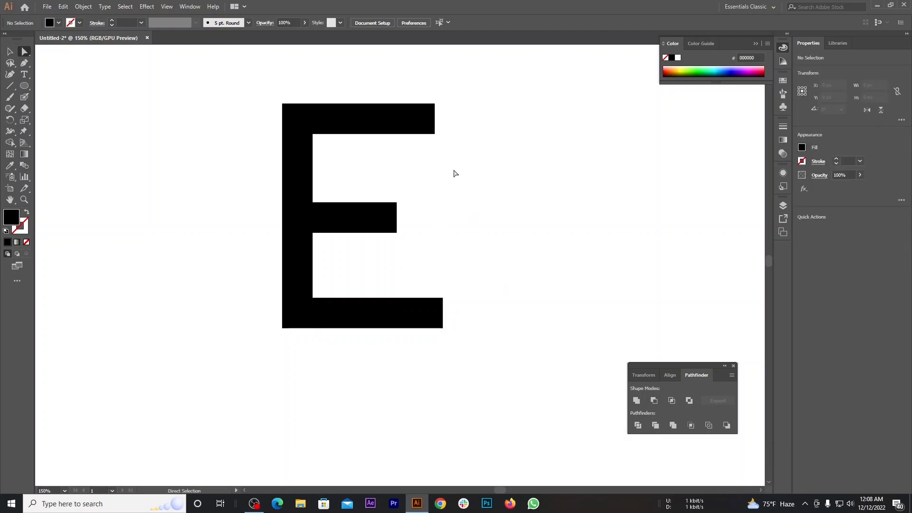
drag(481, 276, 332, 387)
mouse_move(443, 328)
mouse_down()
mouse_move(371, 329)
mouse_move(441, 332)
mouse_move(414, 332)
mouse_move(433, 331)
mouse_up()
click(437, 152)
Move the E's bottom bar away from the letter to leave an F, and undo the move.
click(390, 321)
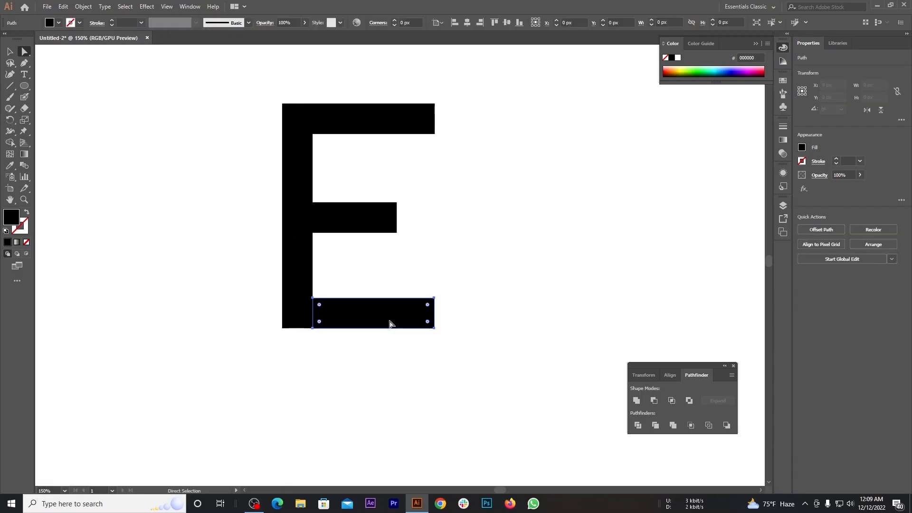
drag(385, 320, 670, 249)
click(472, 357)
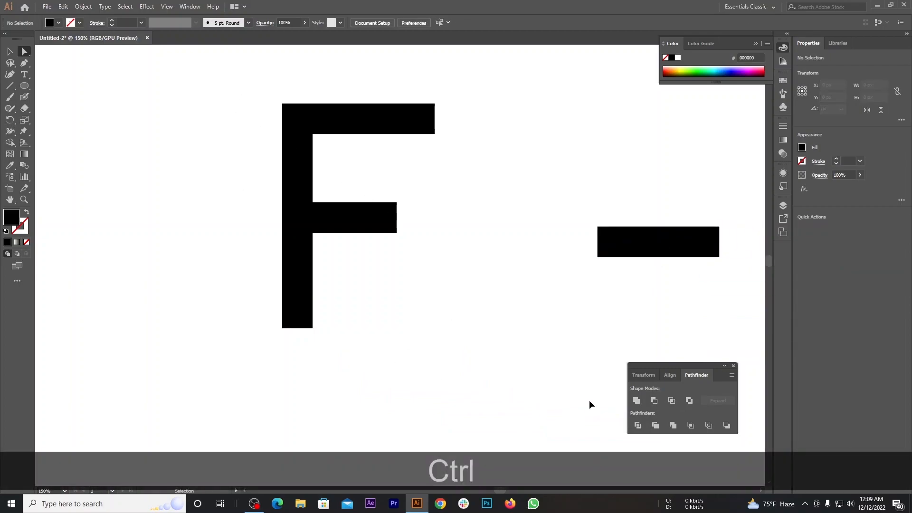
key(ctrl+z)
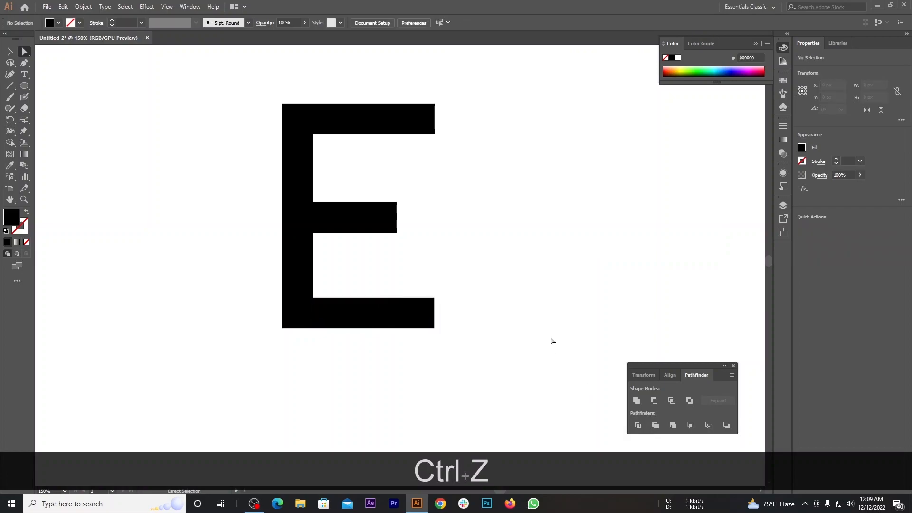
Move the E's top and middle bars together away from the upright to leave an L.
click(378, 223)
shift+click(382, 117)
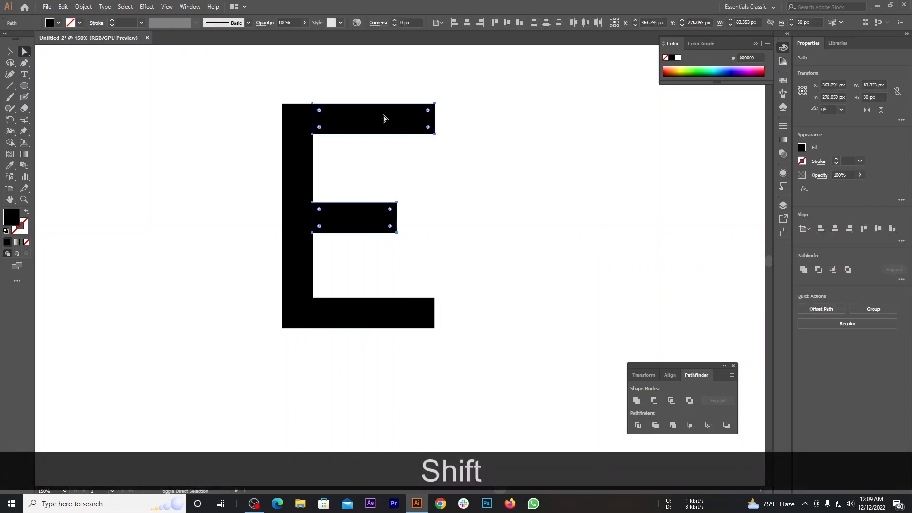
drag(348, 116, 603, 153)
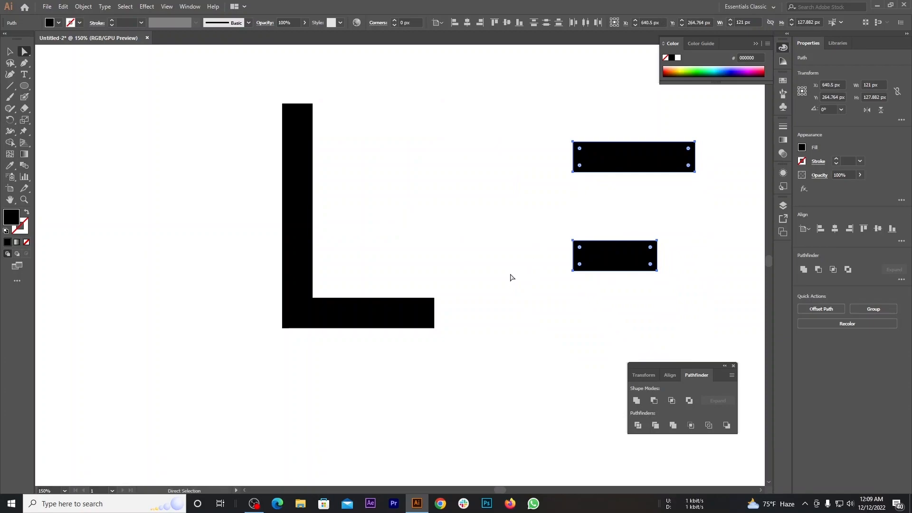
Move the L's bottom bar away from the upright to leave an I.
click(350, 319)
drag(332, 311, 570, 325)
click(364, 383)
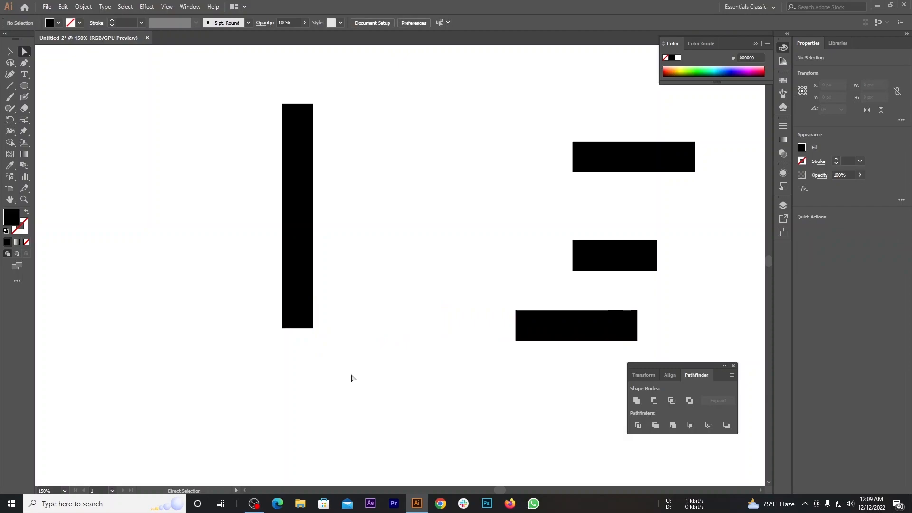
Draw a horizontal line about 245 px long across the upright's top with a 30 pt stroke to form a T.
click(9, 86)
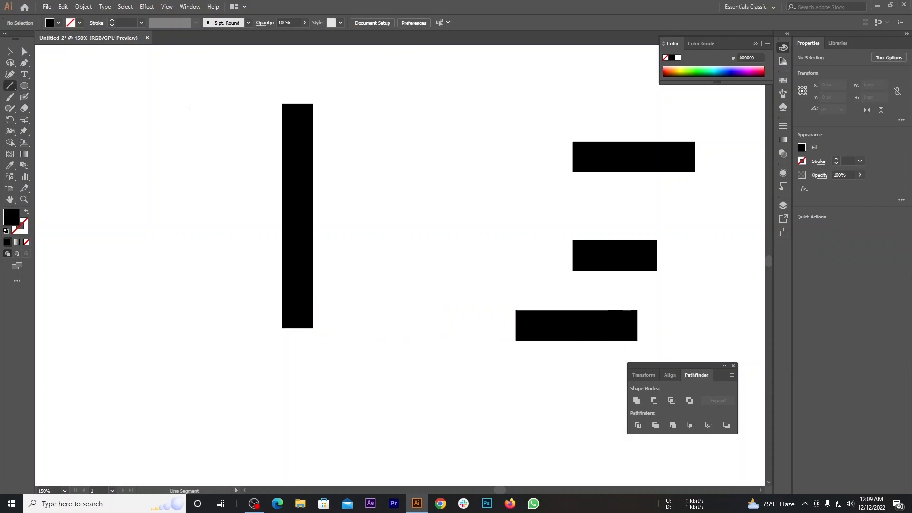
drag(180, 104, 423, 125)
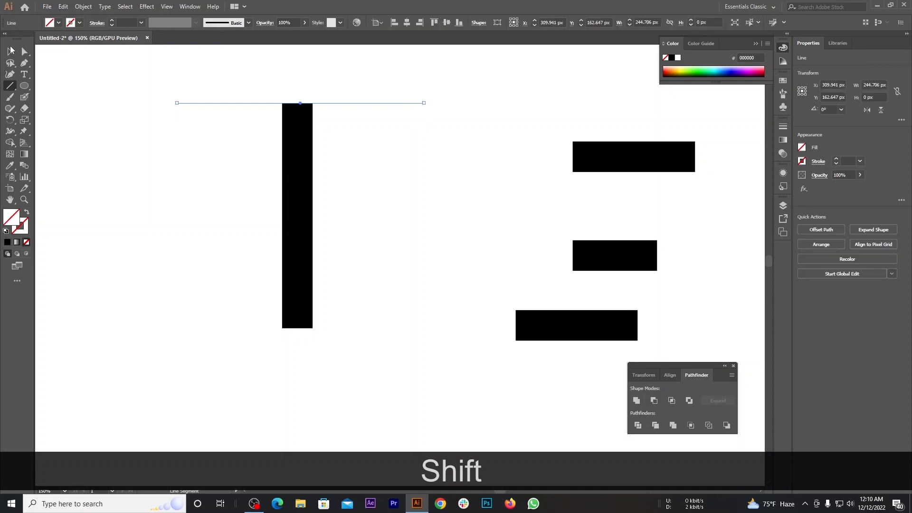
click(11, 48)
click(125, 23)
text(30)
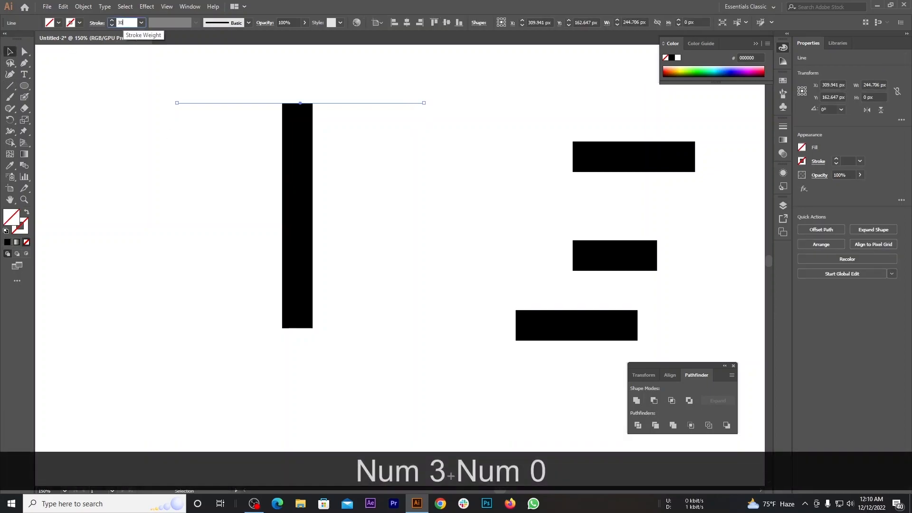
key(Return)
click(369, 195)
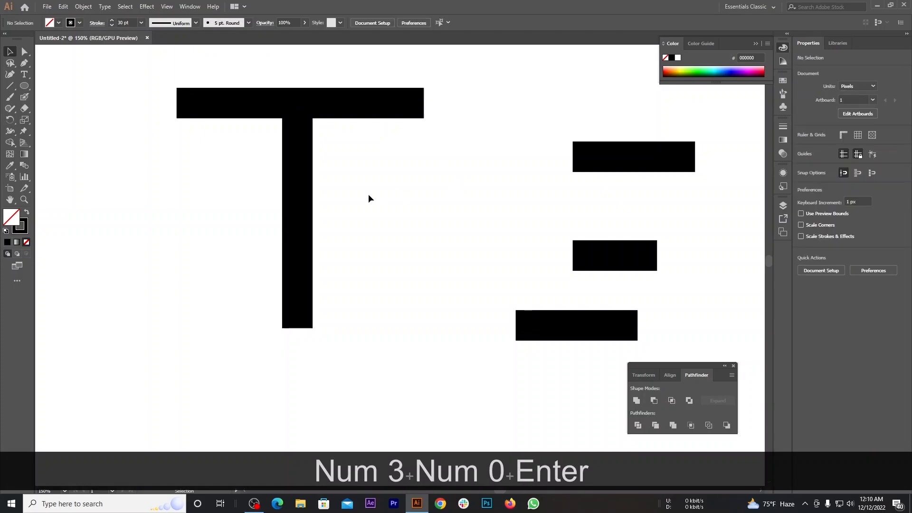